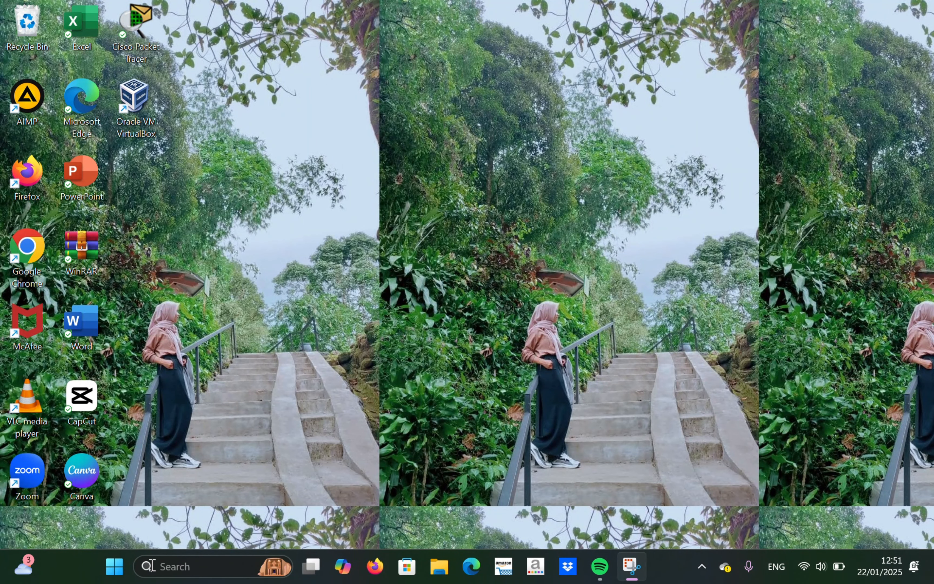
Open Command Prompt and check the installed Java version with the command java -version.
click(149, 566)
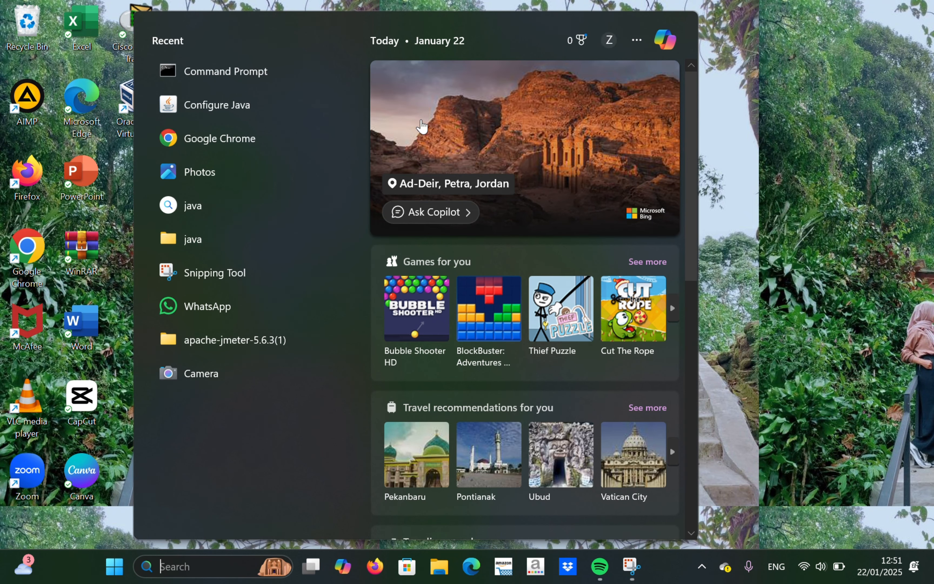
key(Escape)
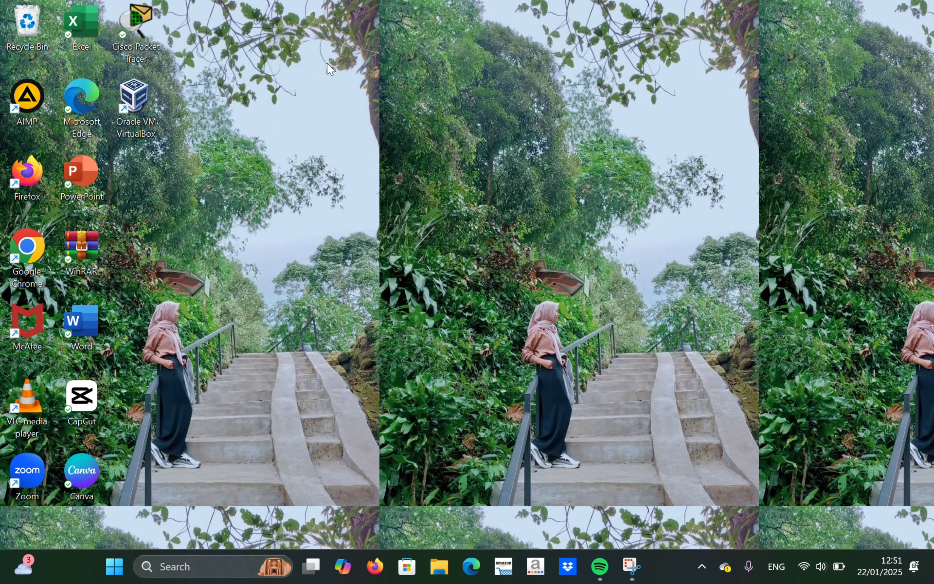
text(ja)
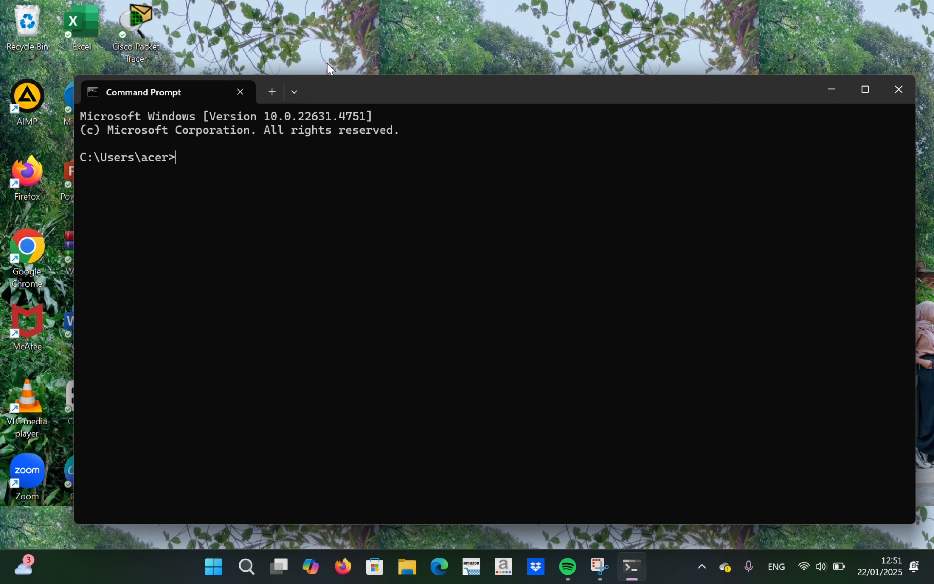
text(va -version)
key(Return)
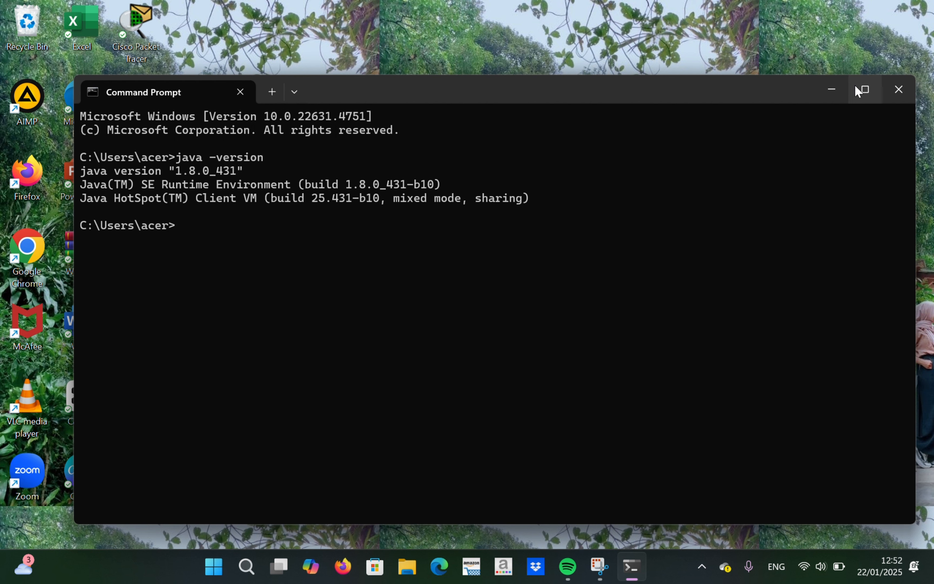
click(844, 95)
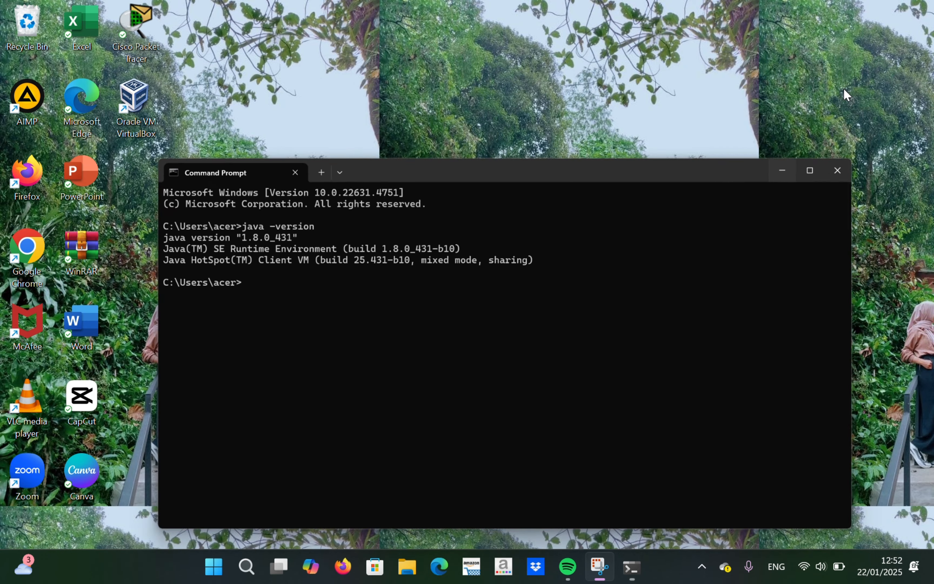
Switch to Firefox, search for "apache jmeter download" and open the Download Apache JMeter page, dismissing the translation offer.
click(357, 564)
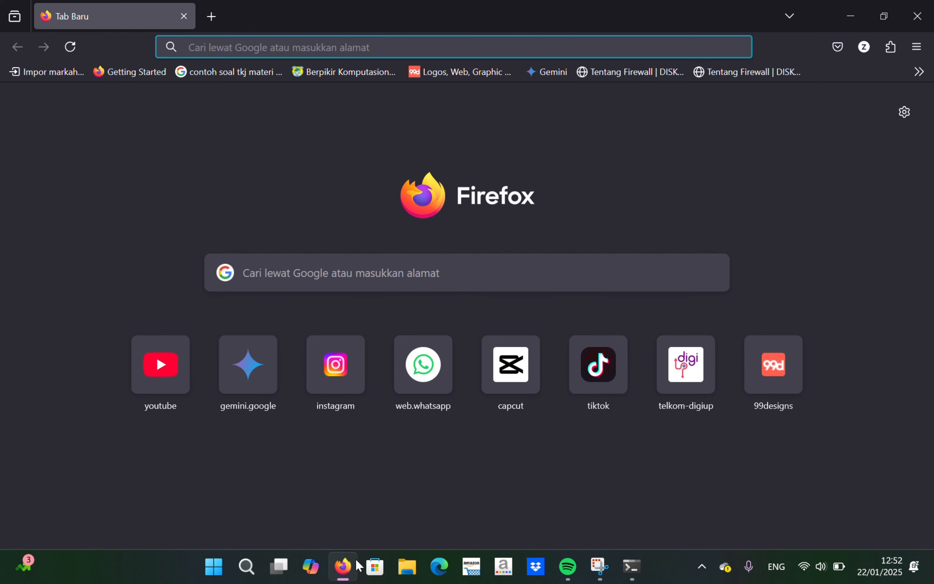
text(dow)
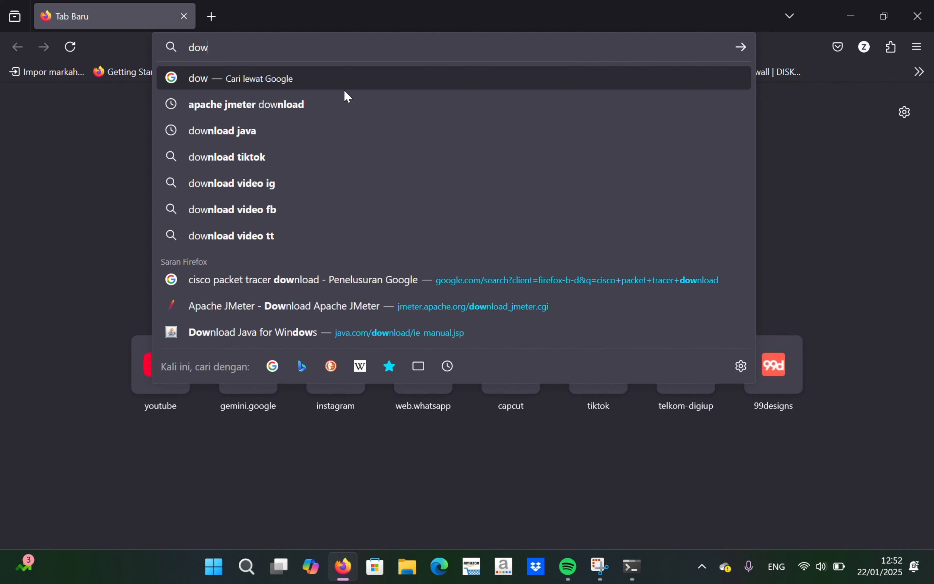
click(345, 96)
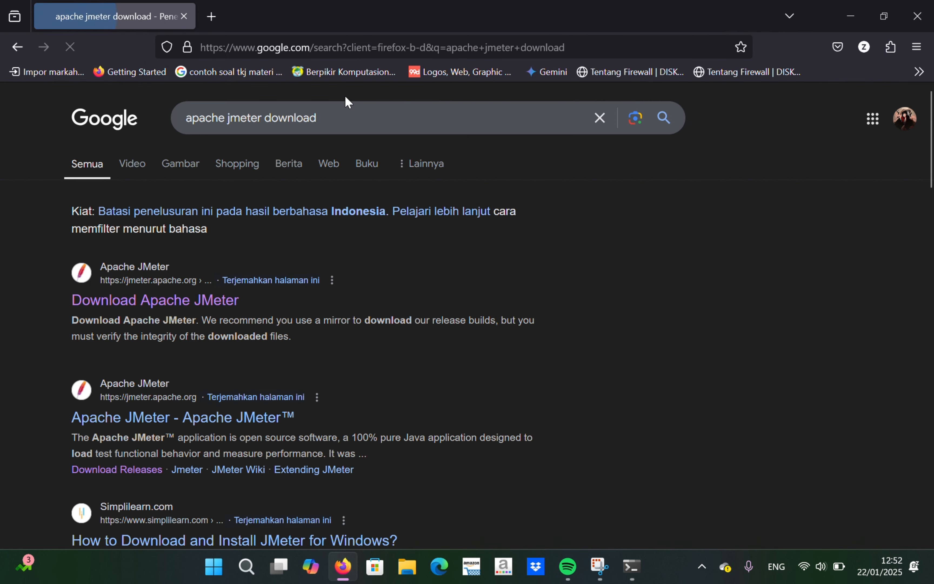
click(182, 309)
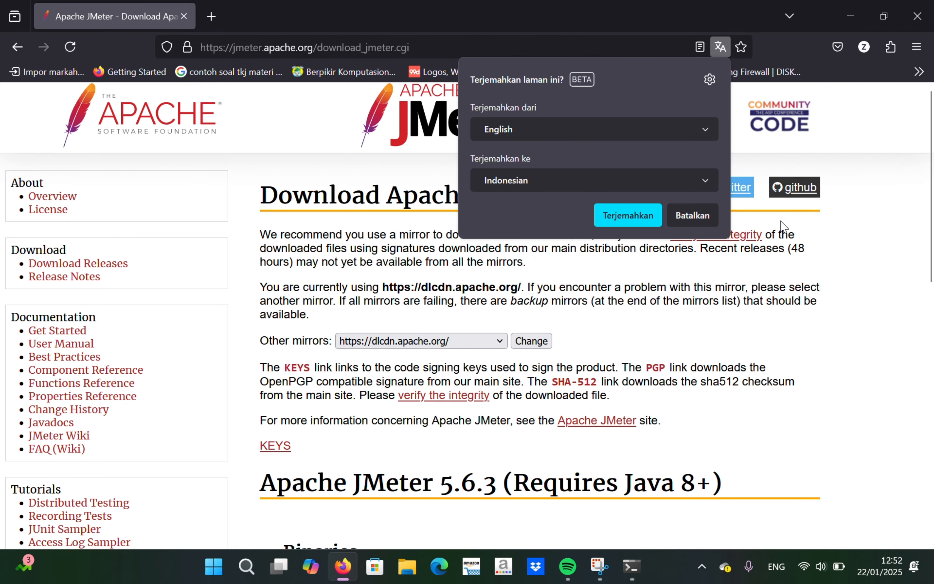
click(687, 222)
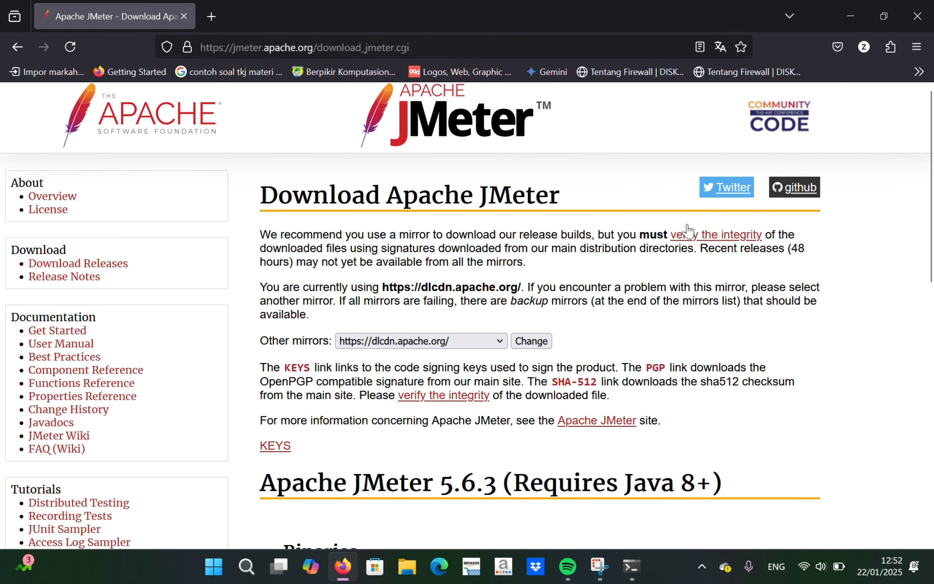
Download the apache-jmeter-5.6.3.zip binary and show the downloaded file in its folder.
scroll(687, 231, down, 10)
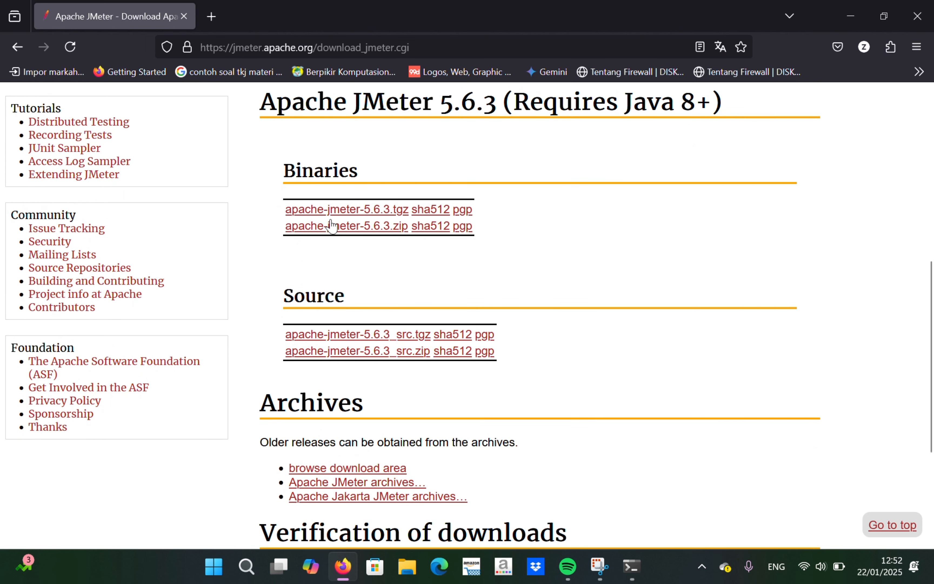
click(371, 228)
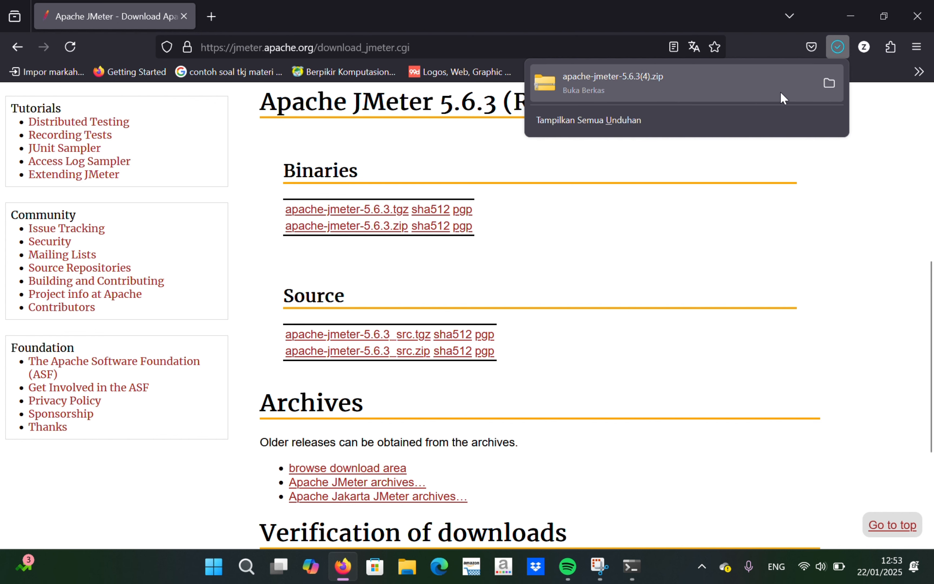
click(829, 84)
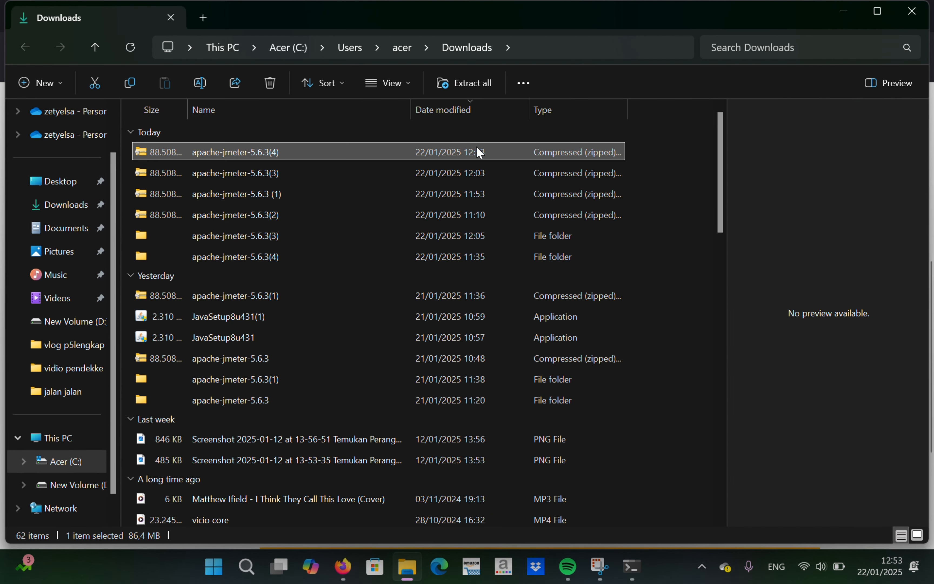
Browse inside the downloaded apache-jmeter-5.6.3(4) archive to the bin folder of apache-jmeter-5.6.3.
double_click(476, 150)
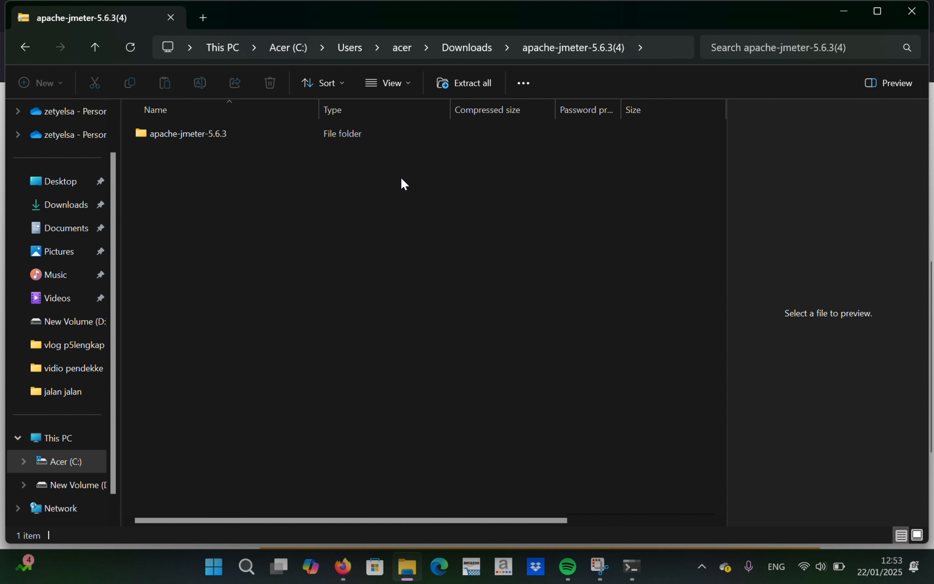
double_click(357, 137)
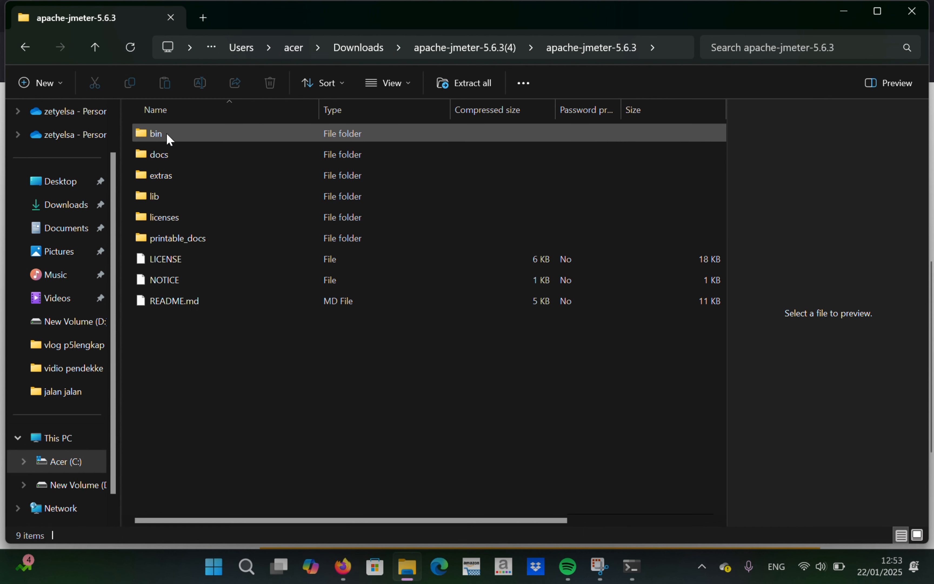
double_click(180, 134)
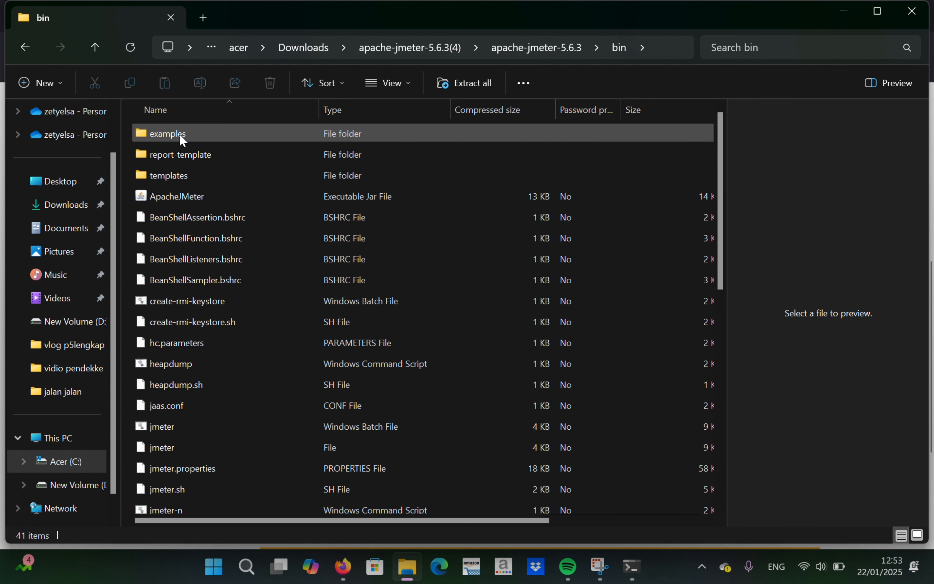
scroll(173, 323, down, 3)
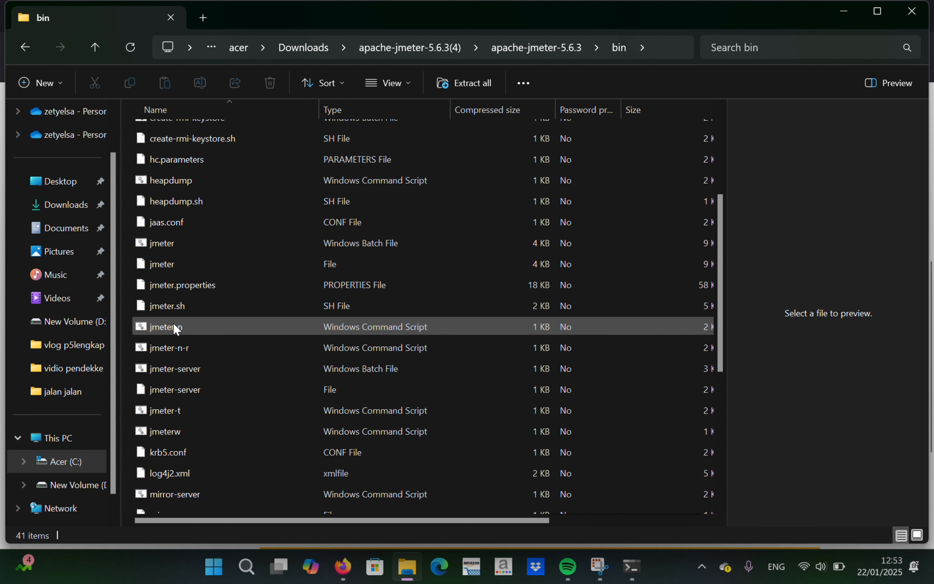
Try to run the jmeter Windows batch file and extract the whole archive to the Downloads\apache-jmeter-5.6.3(4) folder.
click(373, 246)
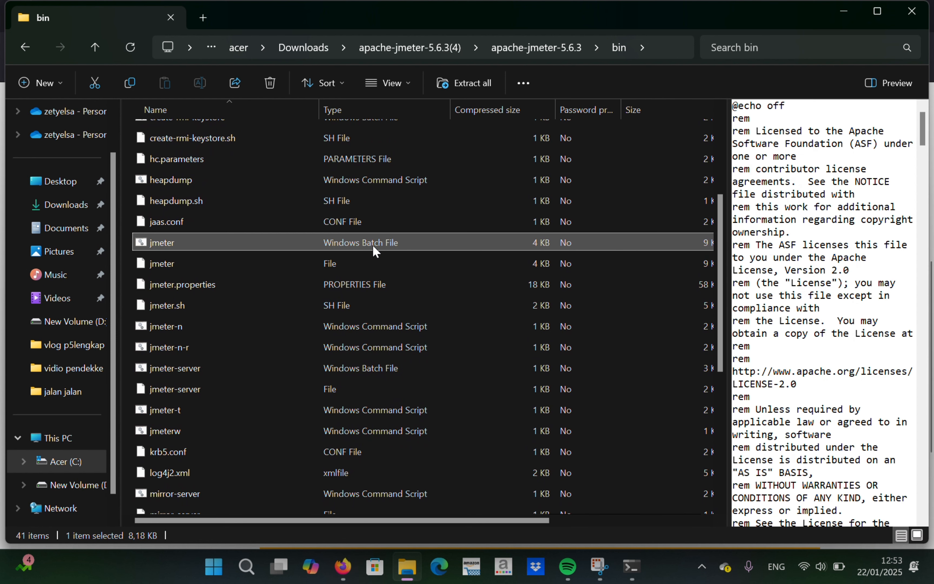
double_click(373, 246)
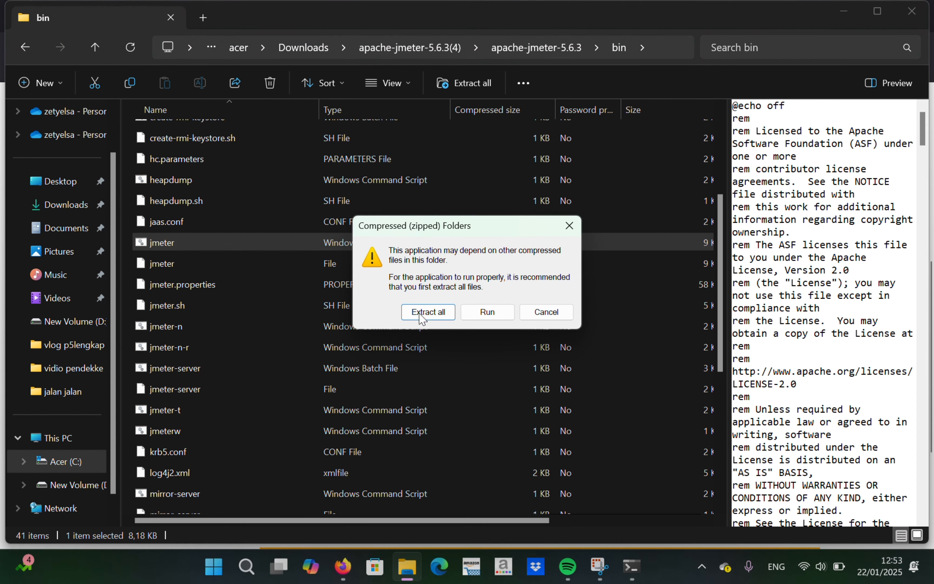
click(426, 320)
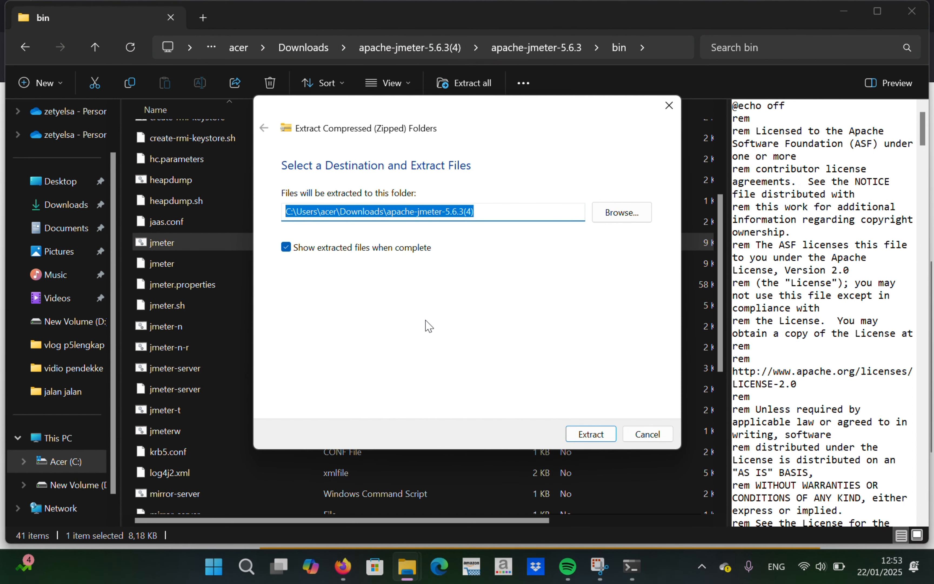
click(575, 434)
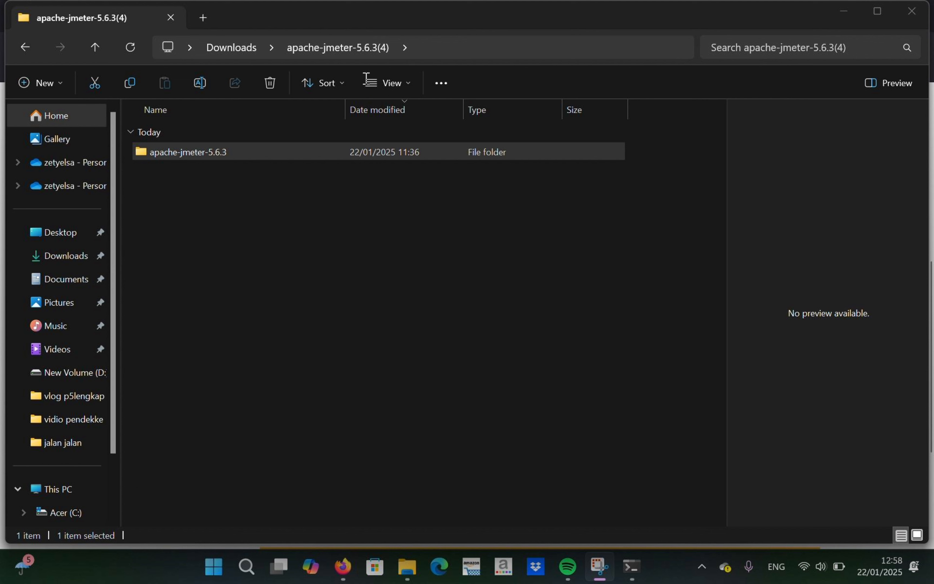
Launch the ApacheJMeter executable jar from the extracted apache-jmeter-5.6.3\bin folder and maximize the JMeter window.
double_click(356, 151)
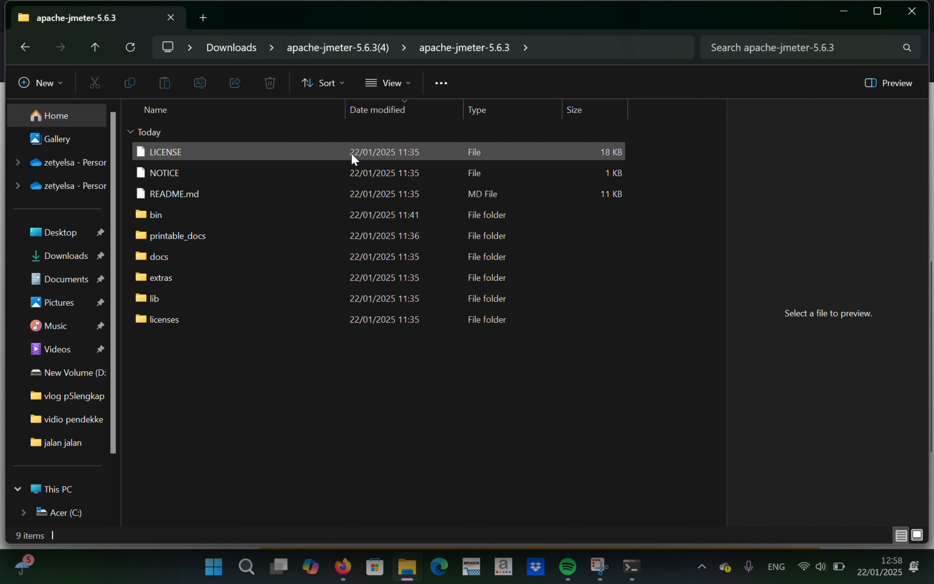
double_click(306, 215)
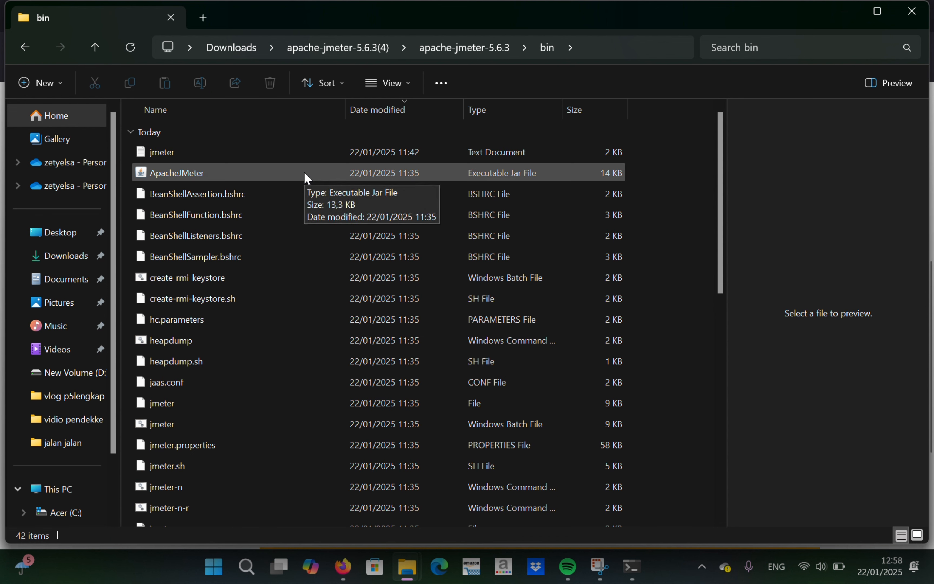
click(307, 175)
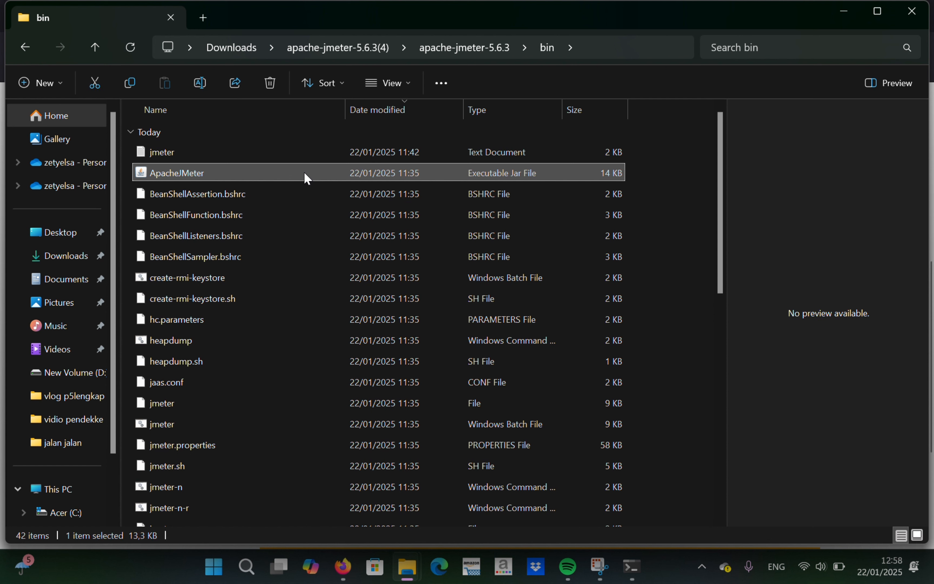
right_click(305, 173)
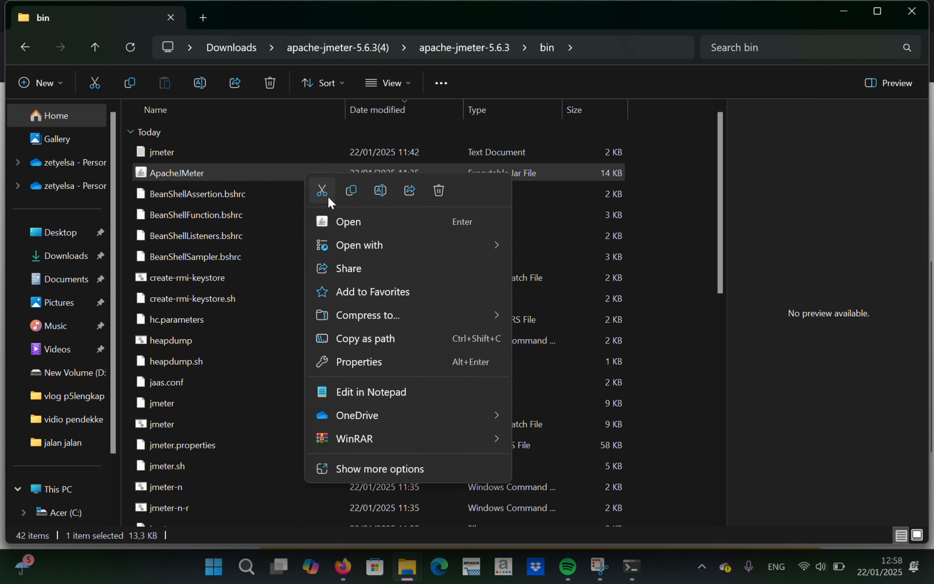
click(350, 216)
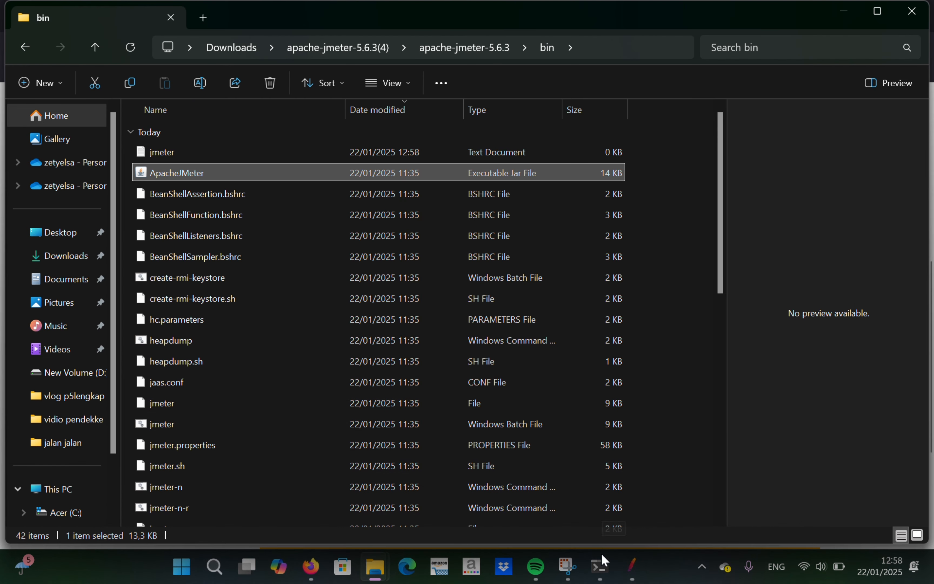
click(630, 579)
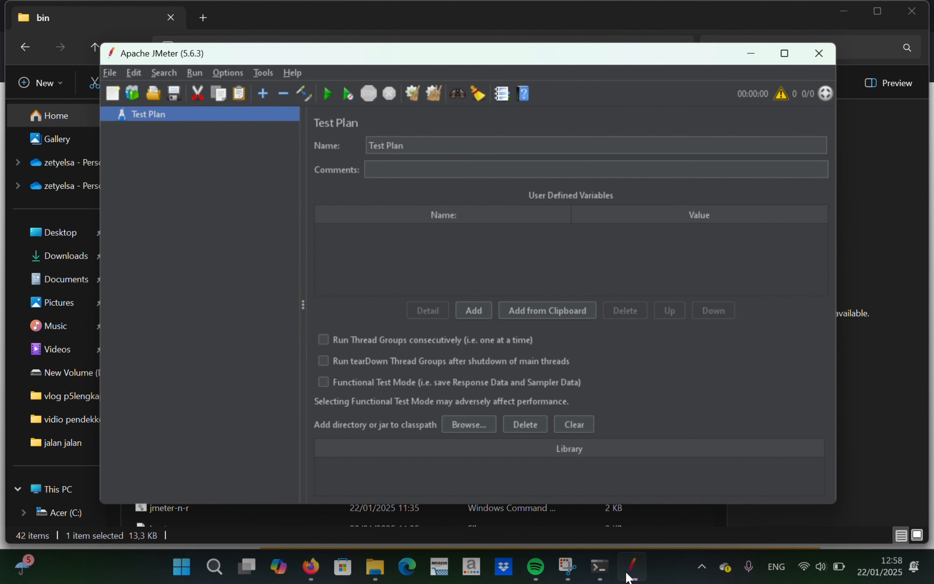
click(783, 58)
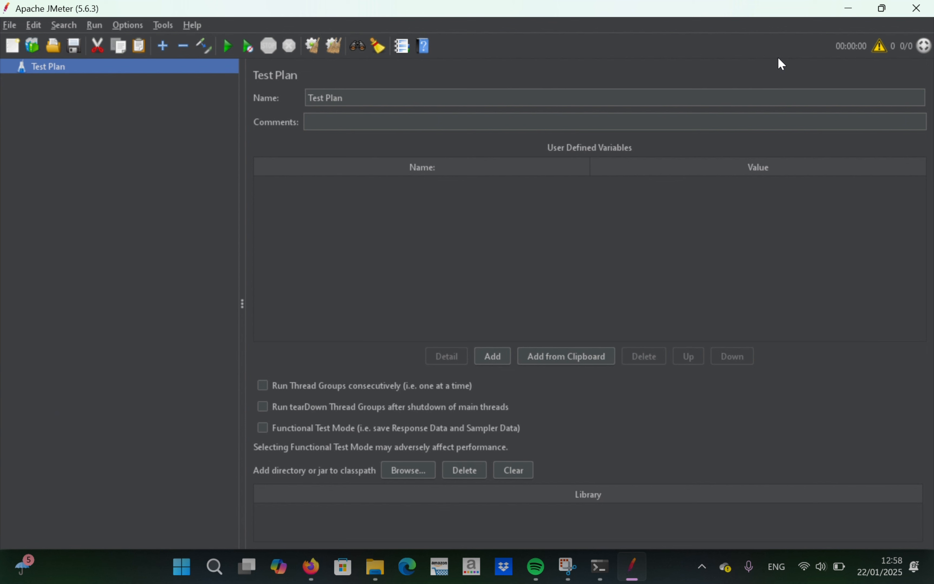
Add a Thread Group to the Test Plan.
right_click(94, 70)
mouse_move(97, 71)
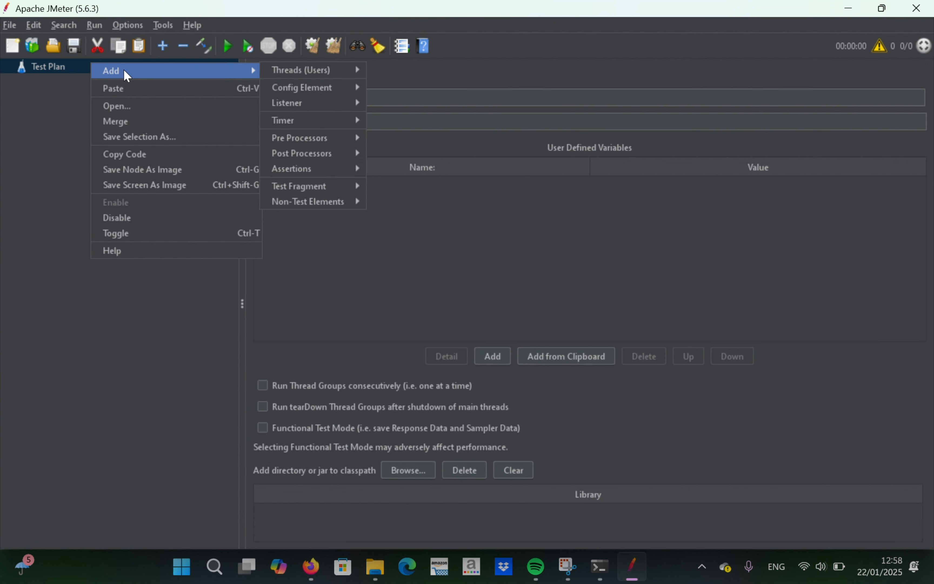
mouse_move(328, 76)
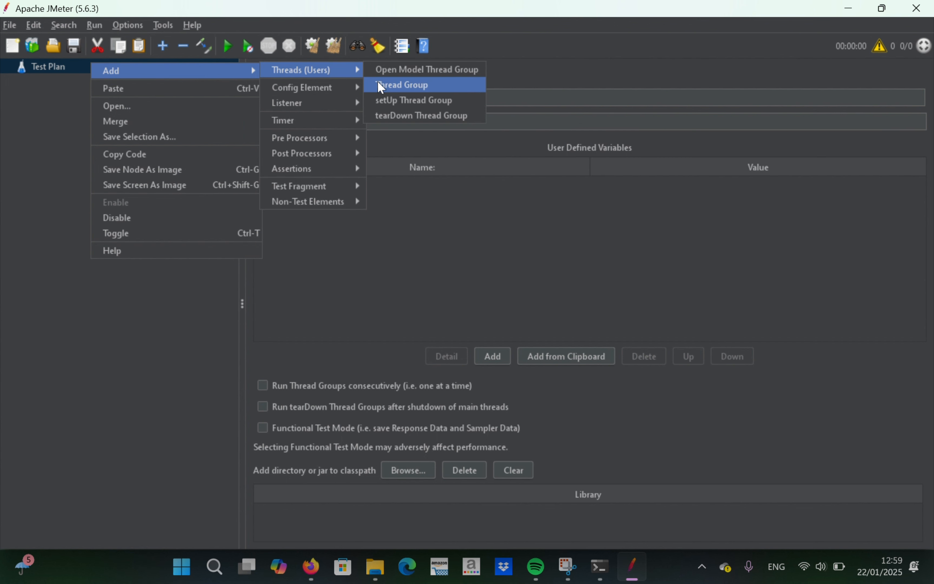
click(381, 86)
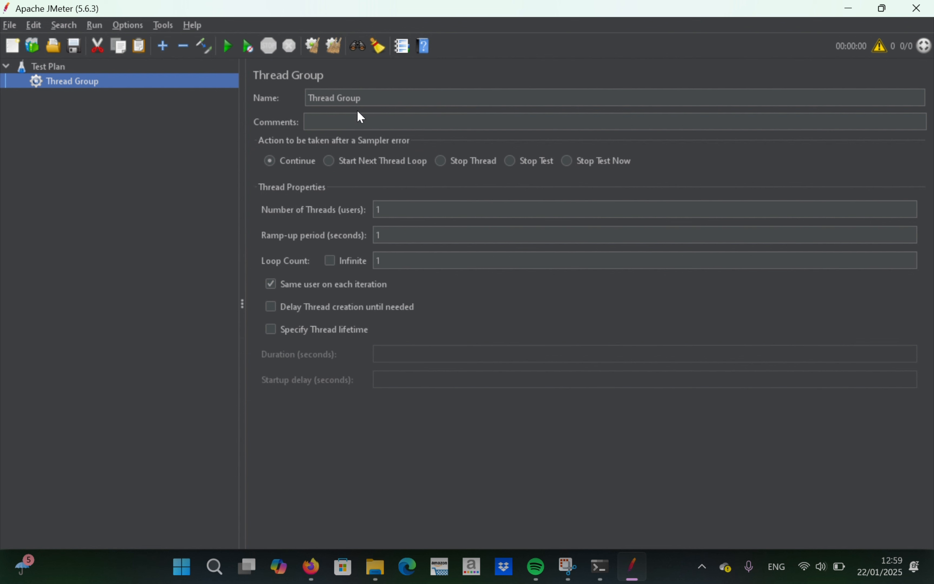
Name the thread group "Home Page" and set its number of threads (users) to 5.
click(367, 101)
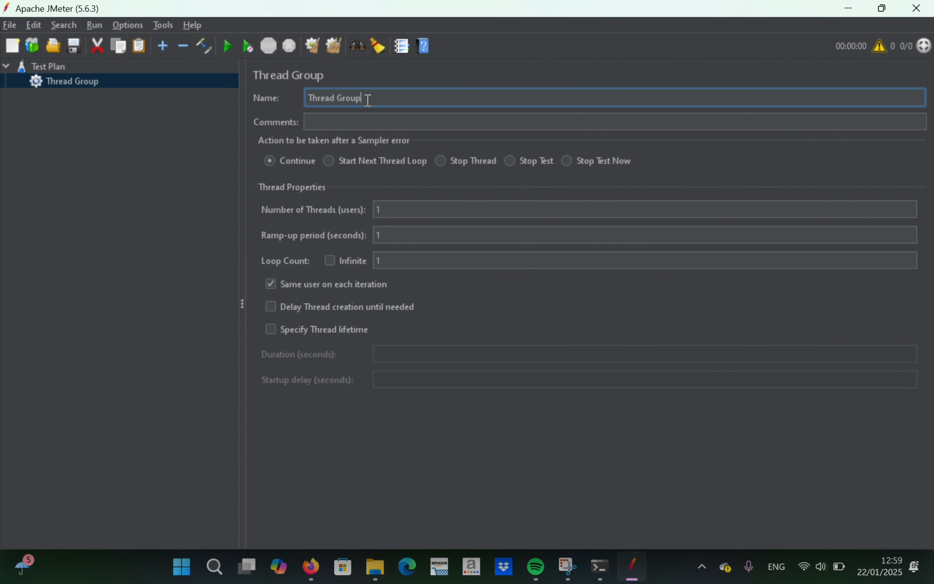
key(BackSpace)
key(BackSpace)
key(BackSpace)
key(BackSpace)
key(BackSpace)
key(BackSpace)
key(BackSpace)
key(BackSpace)
key(BackSpace)
key(BackSpace)
key(BackSpace)
key(BackSpace)
text(Home Page)
click(417, 213)
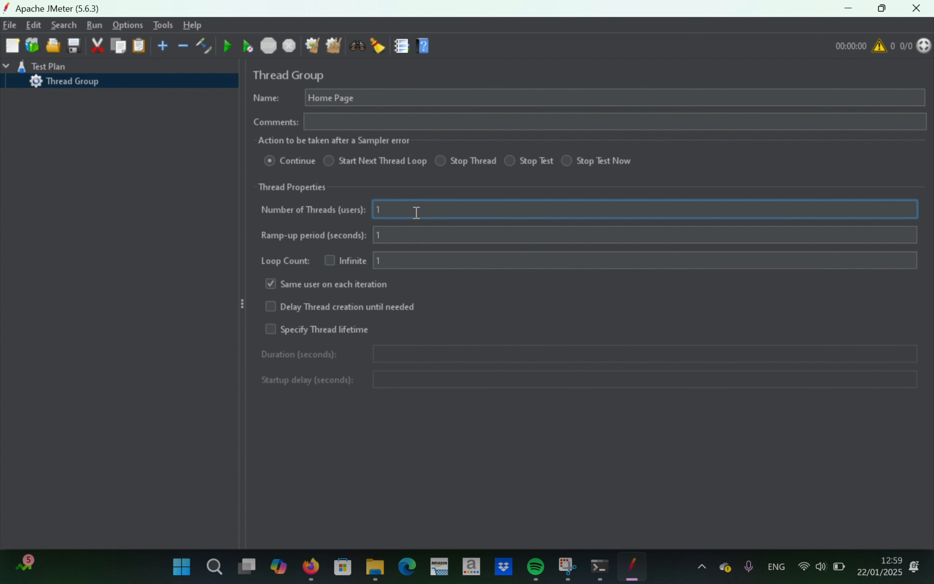
text(5)
Add an HTTP Request sampler to the Home Page thread group.
click(144, 76)
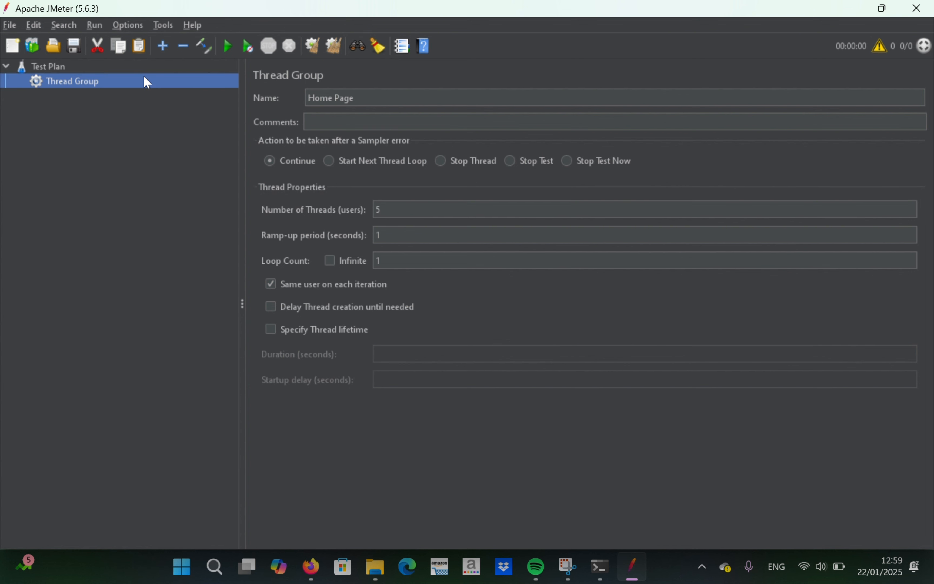
right_click(143, 77)
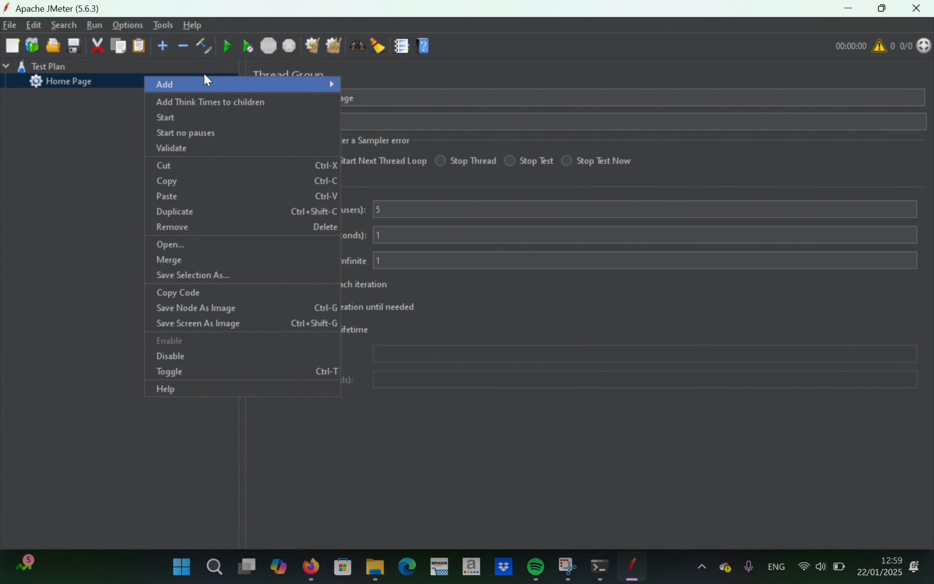
mouse_move(214, 82)
mouse_move(423, 84)
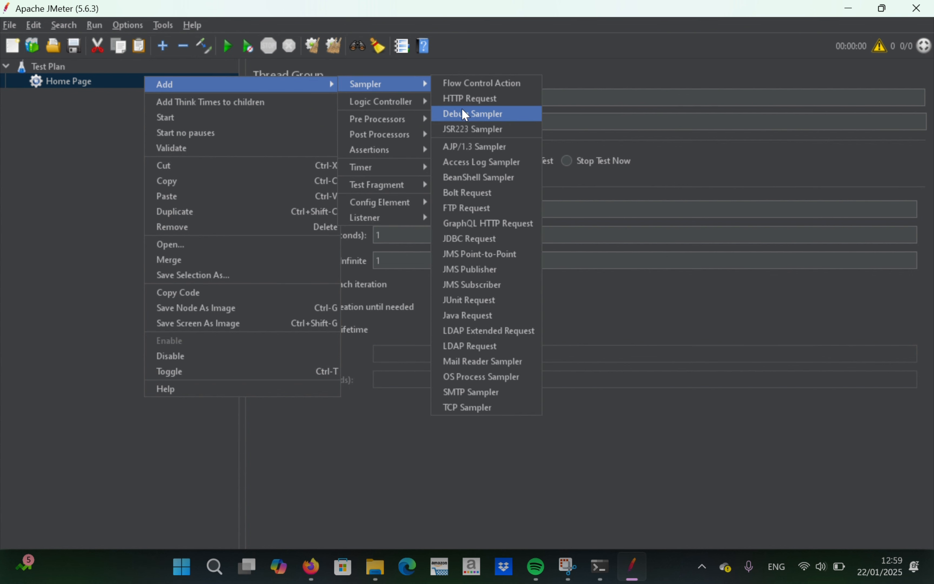
click(481, 100)
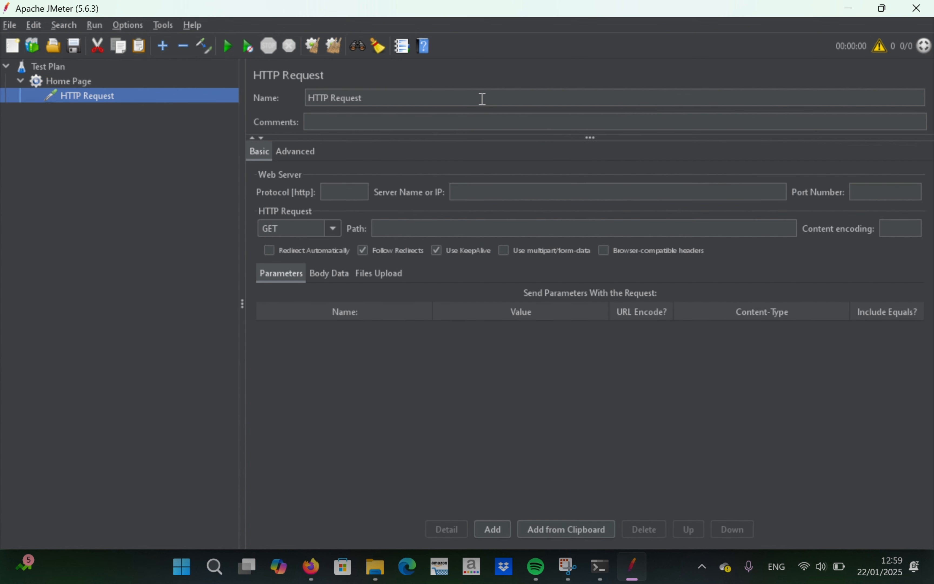
click(487, 197)
text(t)
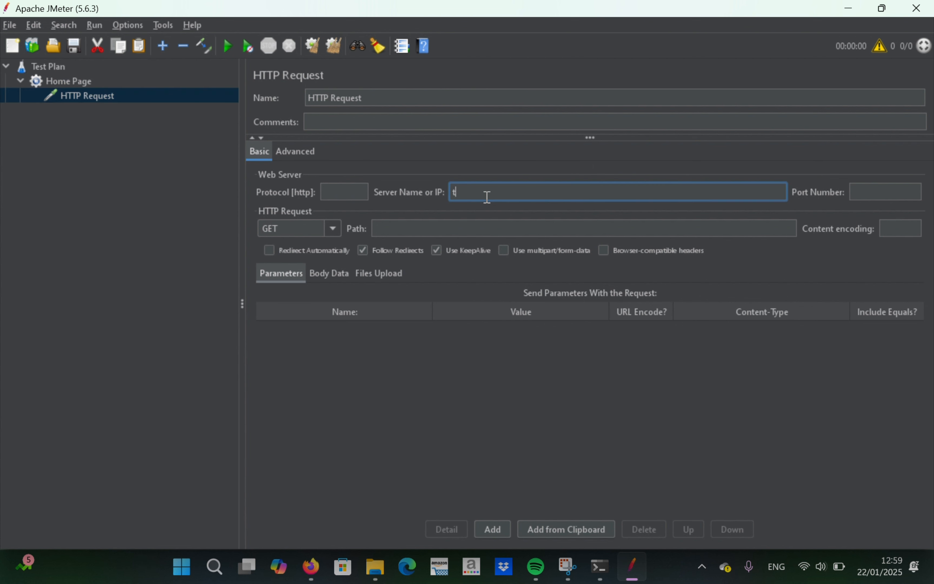
text(iktok.com)
click(450, 230)
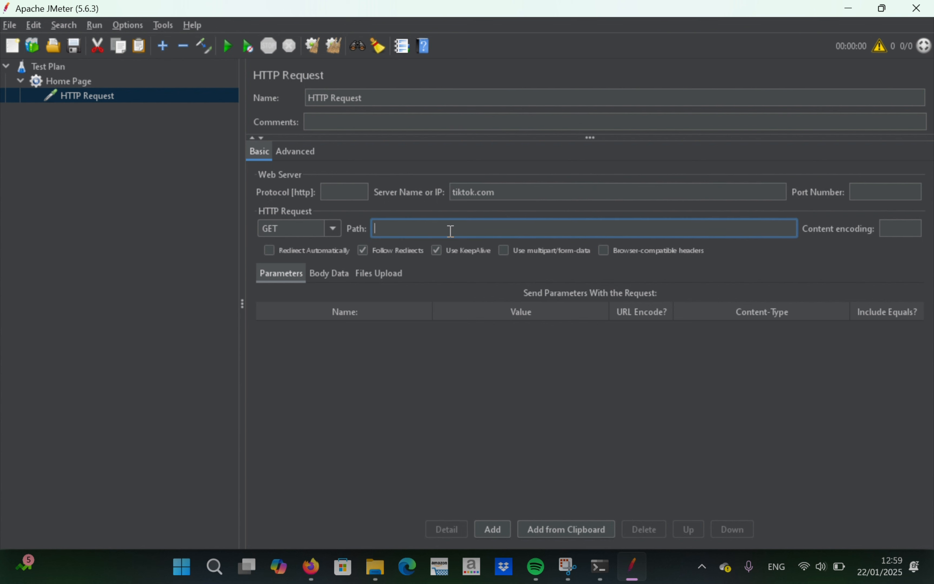
text(/)
Add a View Results in Table listener to the HTTP Request under Home Page.
click(94, 100)
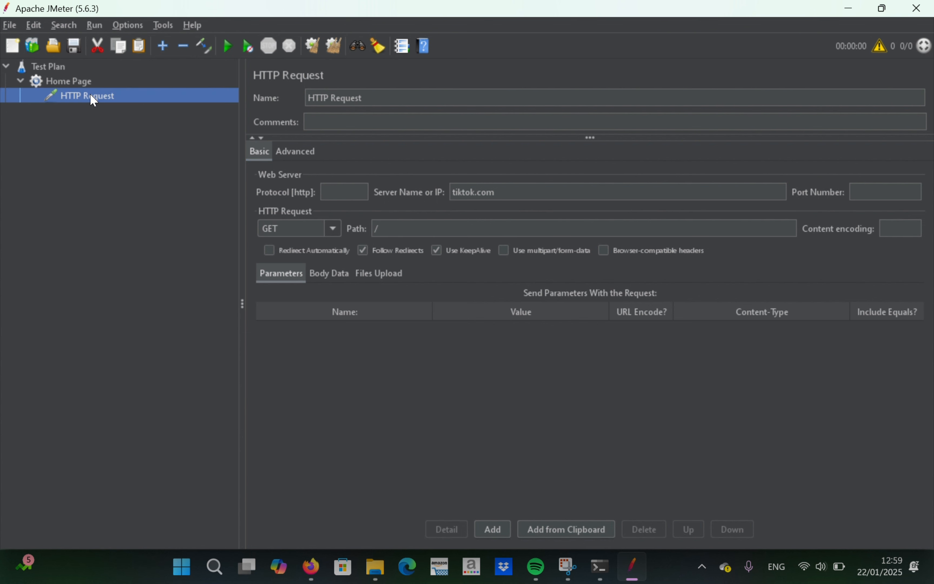
right_click(94, 100)
mouse_move(174, 108)
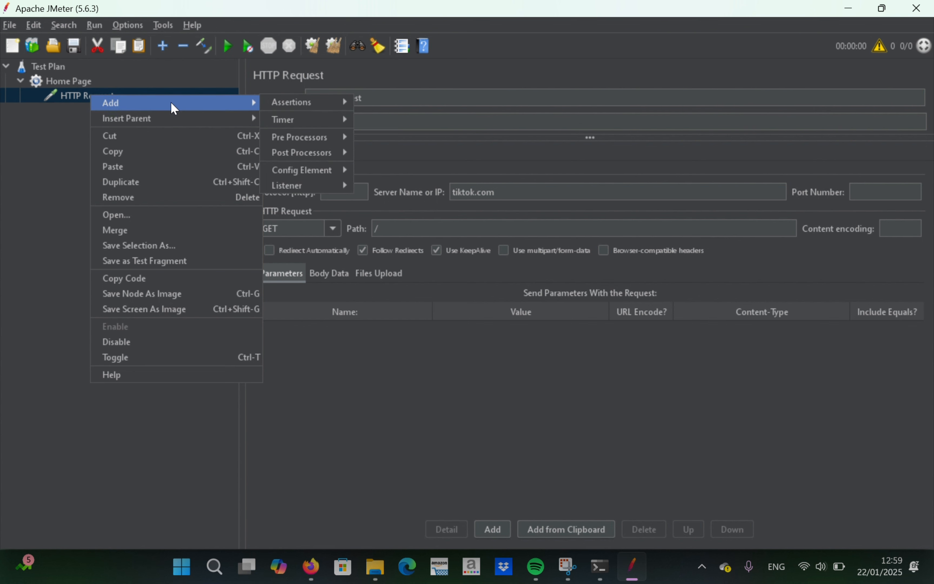
mouse_move(300, 188)
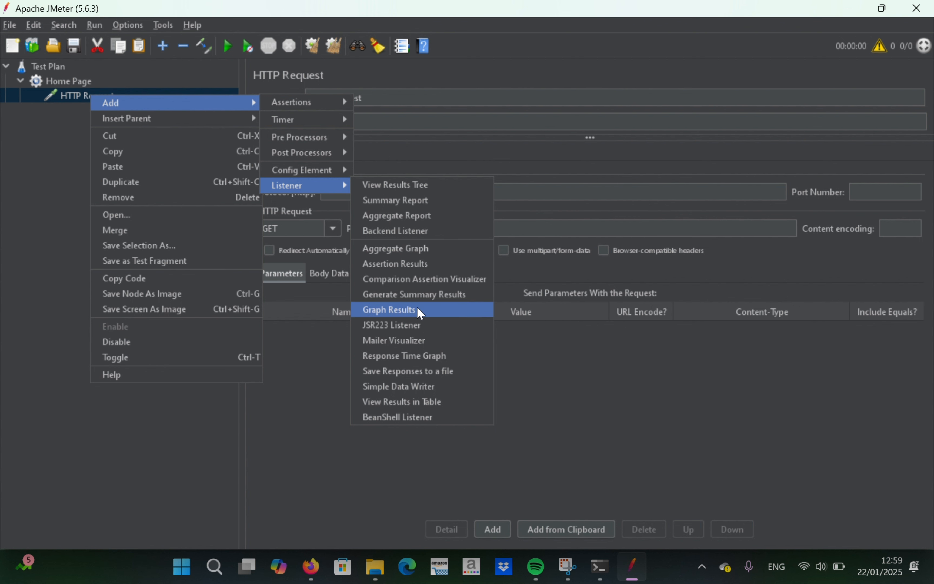
click(422, 406)
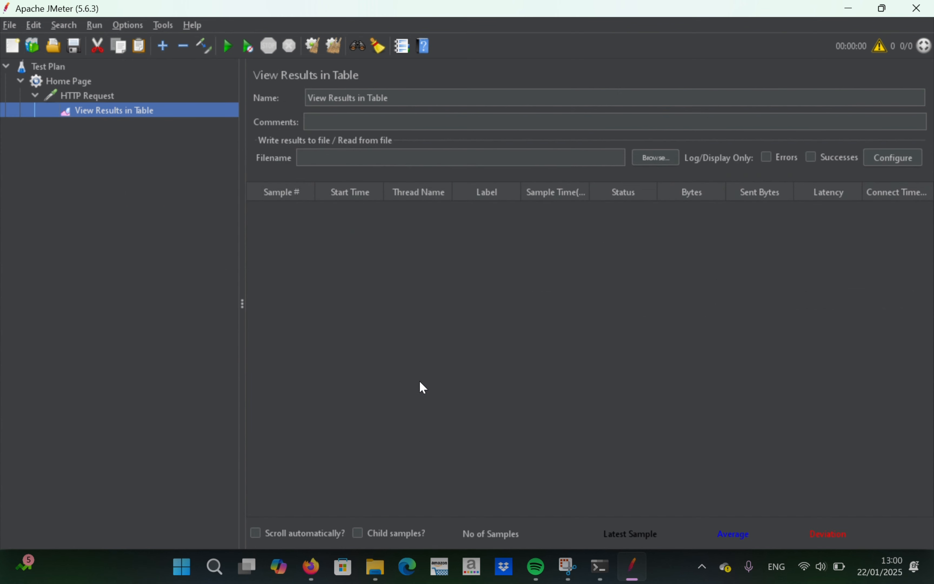
Save the test plan in the bin folder under the file name "testing1".
click(10, 27)
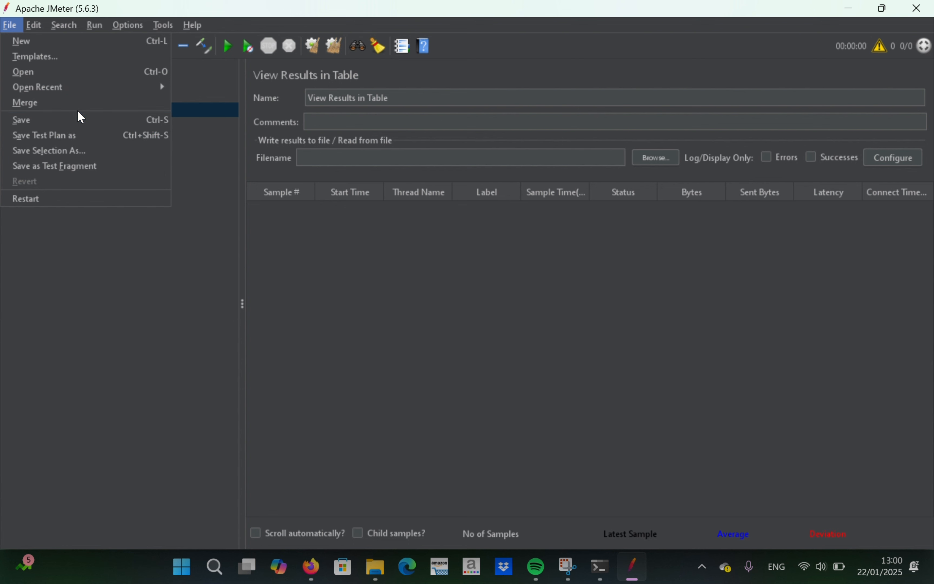
click(84, 123)
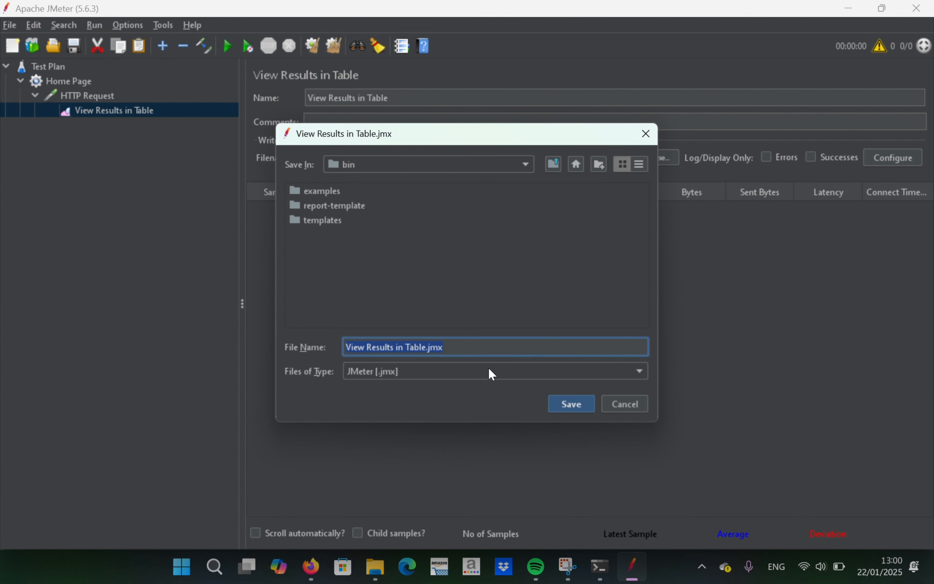
key(BackSpace)
text(test)
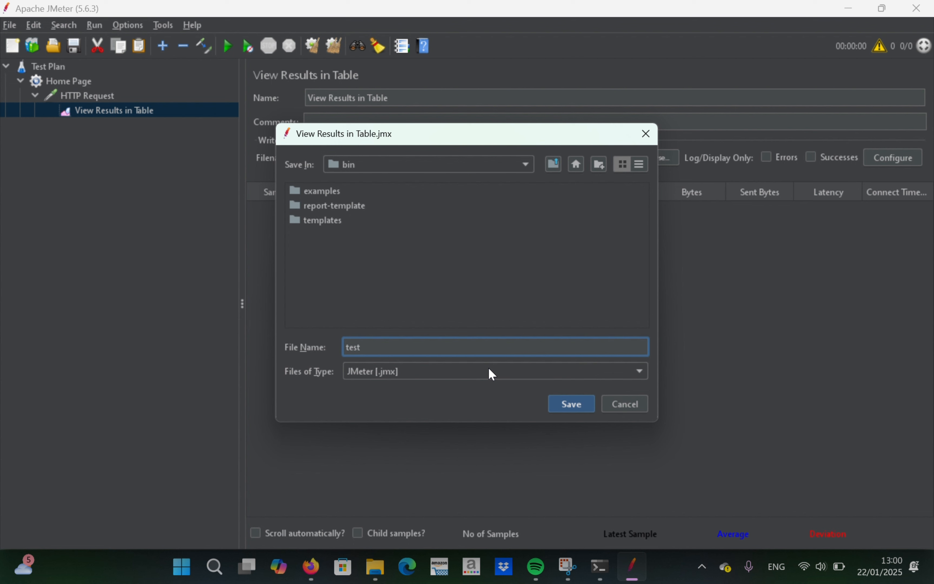
text(ing)
text(1)
click(575, 405)
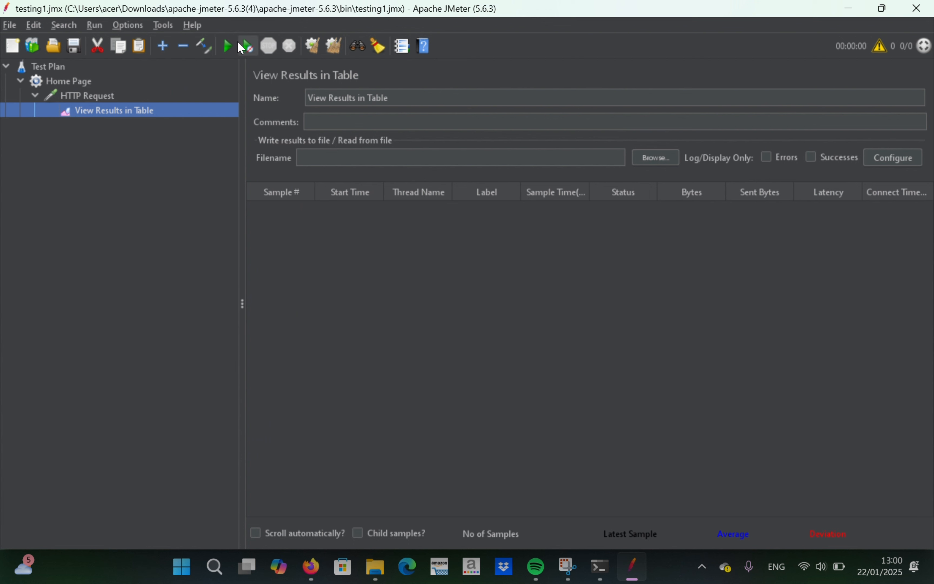
Run the test plan and sort the samples in the results table by Bytes and by Sent Bytes.
click(229, 46)
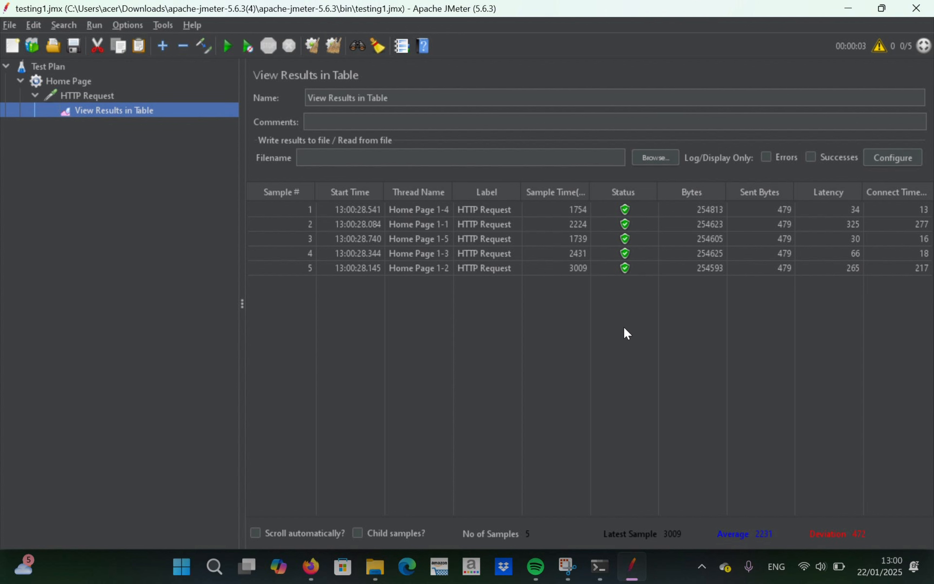
click(616, 265)
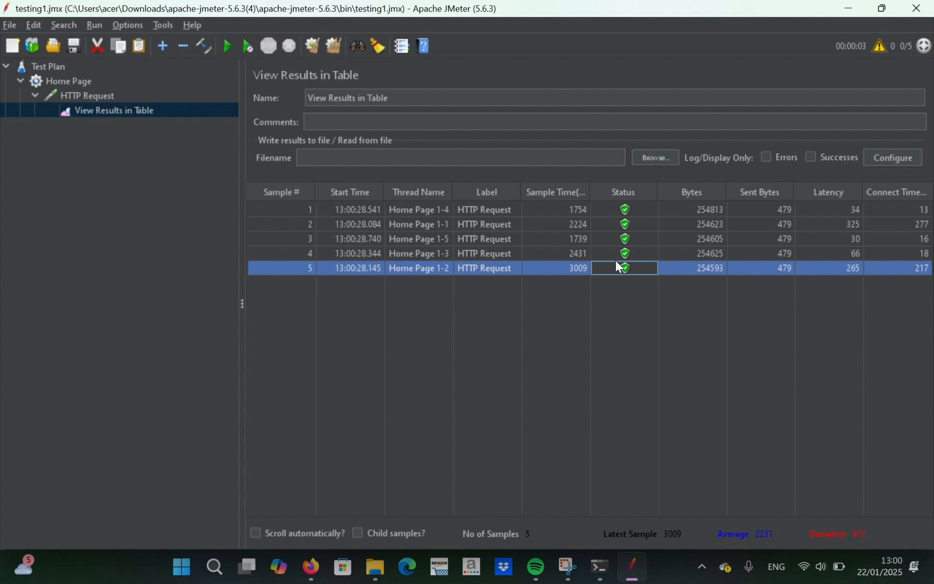
click(692, 192)
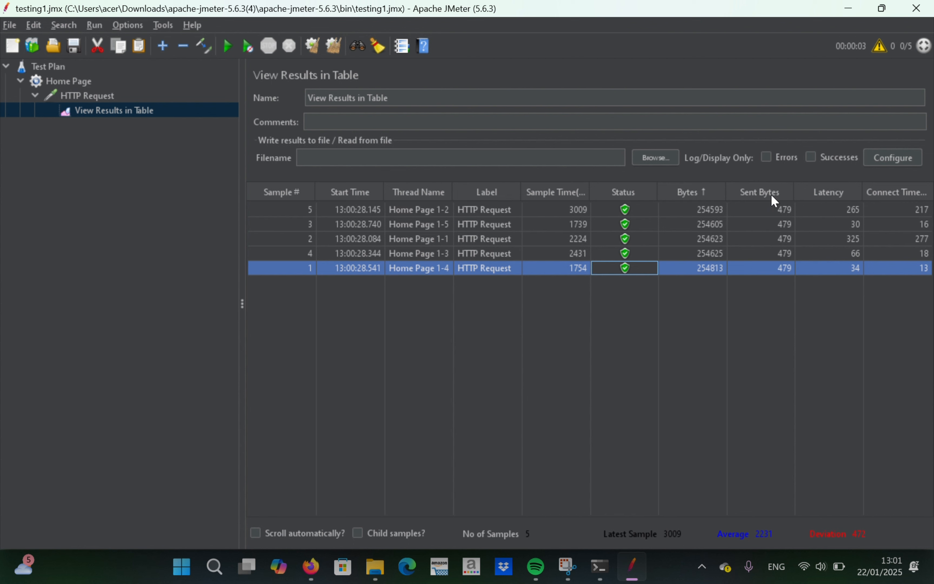
click(771, 195)
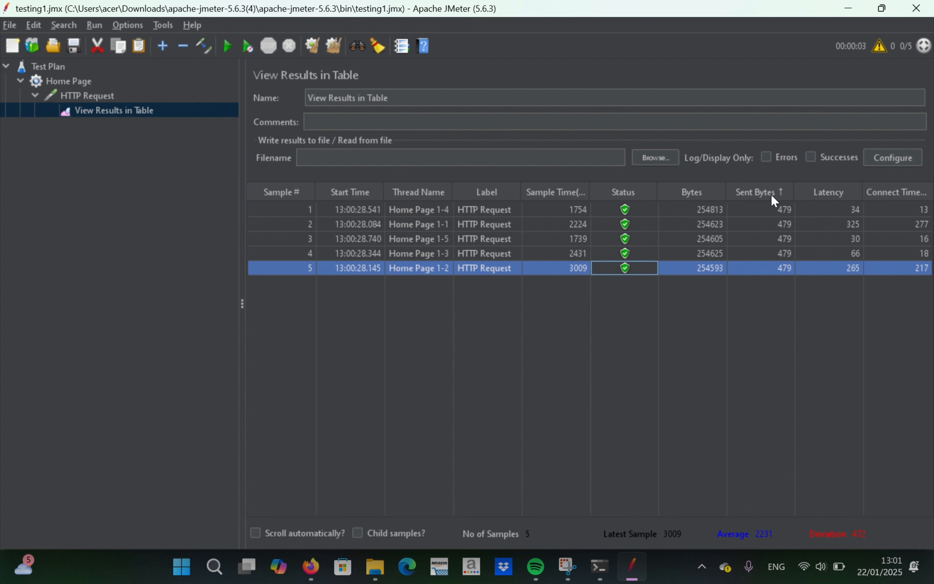
click(850, 200)
Rename the test plan to "Beda agama".
click(90, 69)
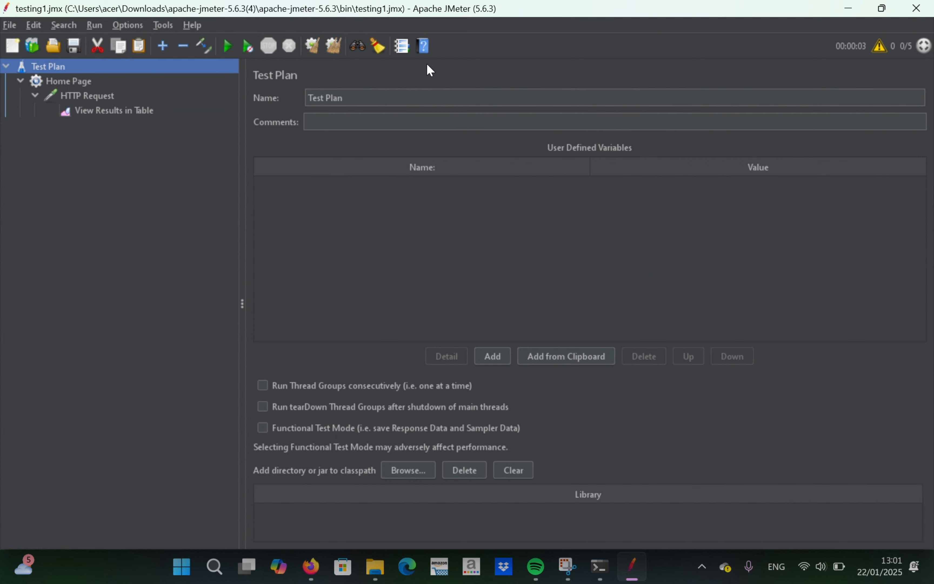
click(415, 93)
key(BackSpace)
key(BackSpace)
key(BackSpace)
key(BackSpace)
key(BackSpace)
key(BackSpace)
key(BackSpace)
key(BackSpace)
key(BackSpace)
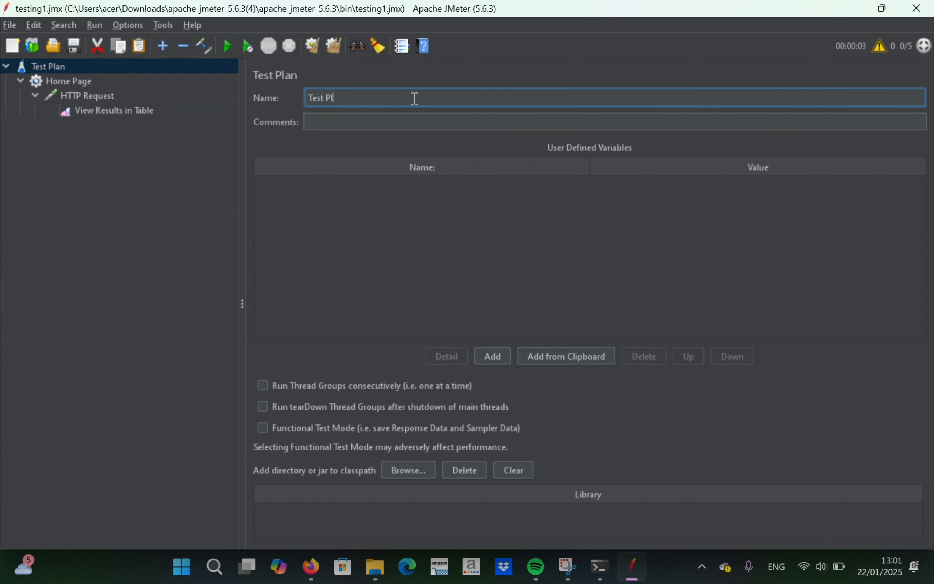
text(h)
key(BackSpace)
text(Beda agama)
Add a second Thread Group to the Beda agama test plan.
click(143, 69)
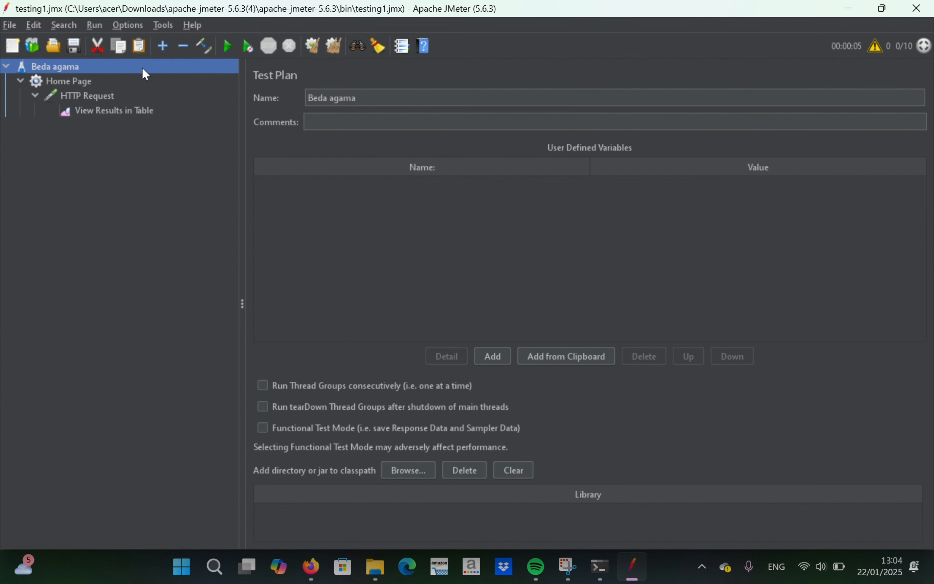
right_click(143, 68)
mouse_move(232, 77)
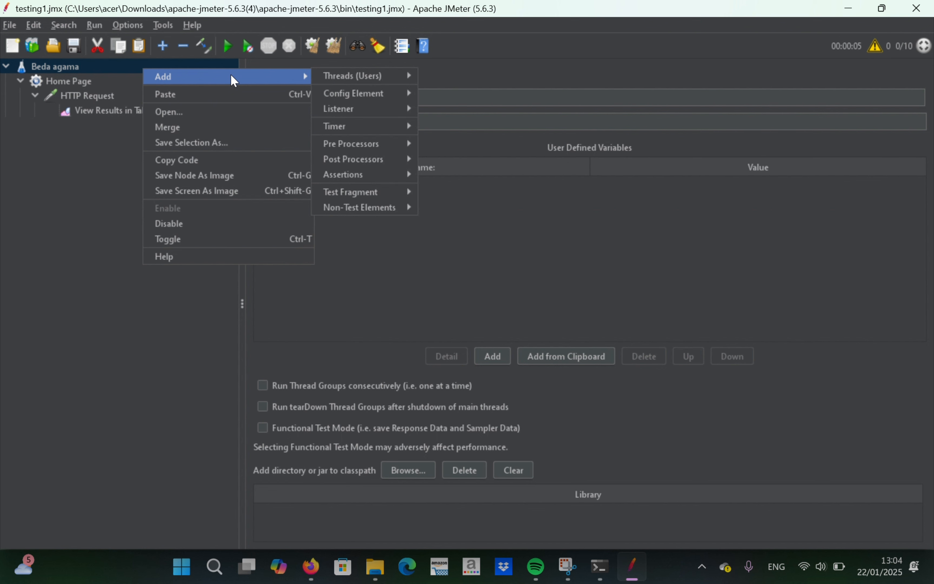
mouse_move(389, 77)
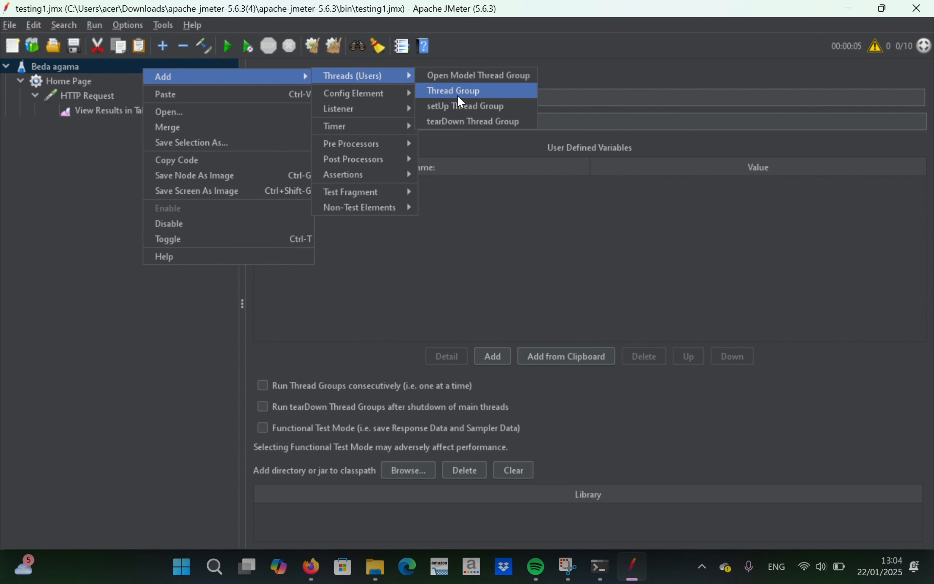
click(457, 96)
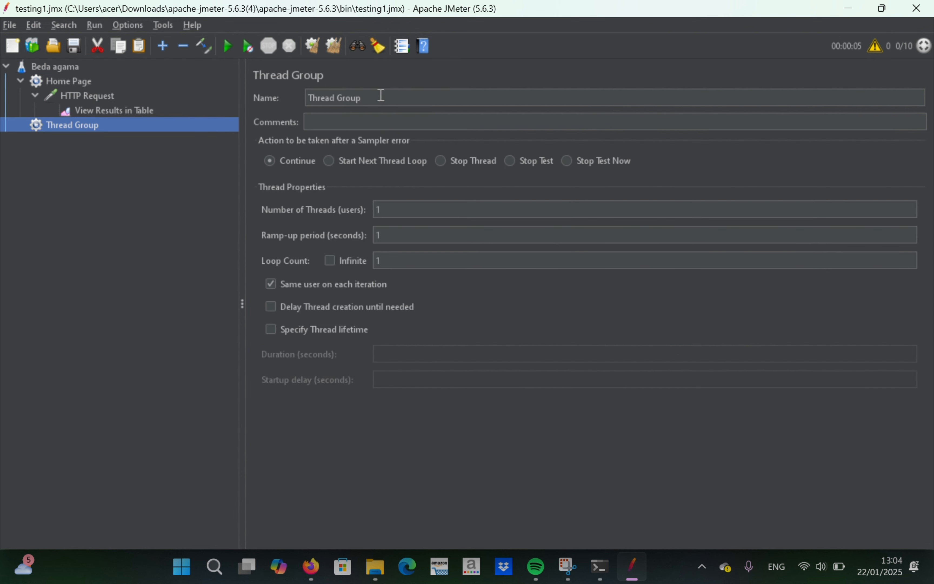
Name the newly added thread group "Stress Test".
click(381, 95)
key(BackSpace)
key(BackSpace)
key(BackSpace)
key(BackSpace)
key(BackSpace)
key(BackSpace)
key(BackSpace)
key(BackSpace)
key(BackSpace)
key(BackSpace)
key(BackSpace)
key(BackSpace)
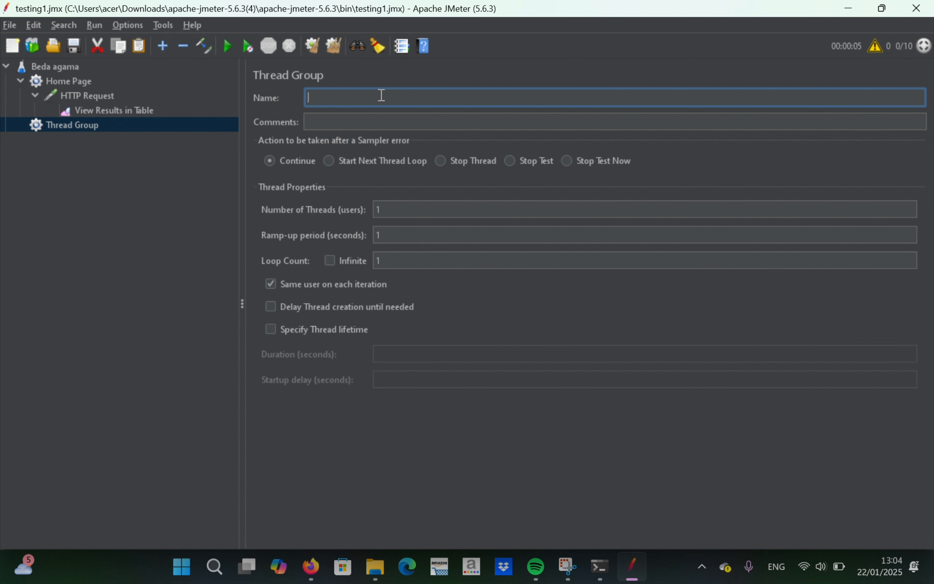
text(Stress Test)
Set the Stress Test thread group's number of threads to 20 and its ramp-up period to 20 seconds.
click(395, 211)
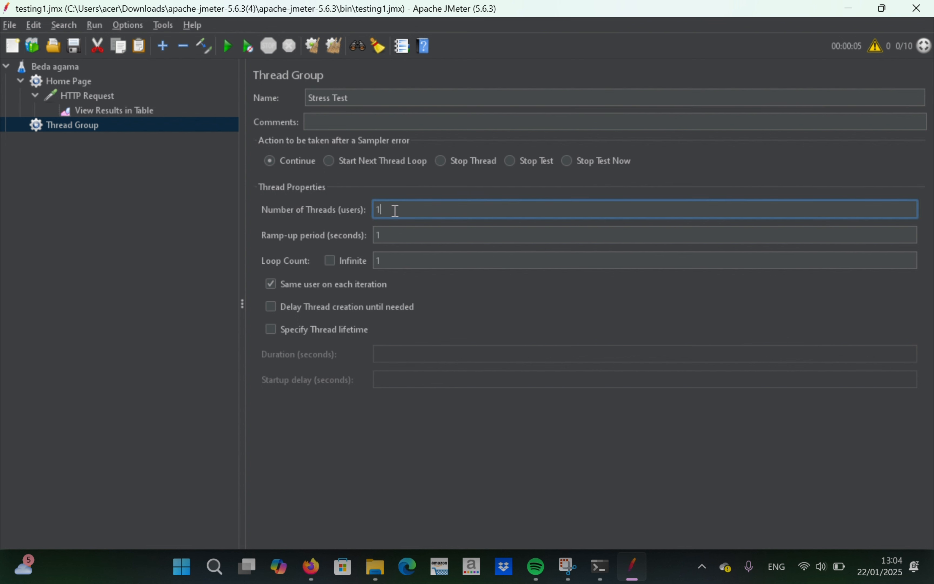
key(BackSpace)
text(20)
click(389, 236)
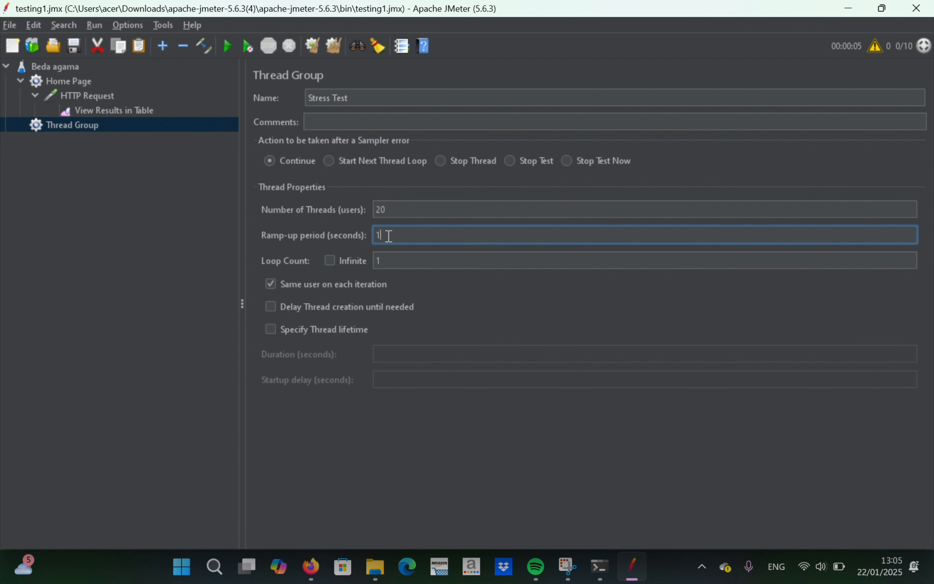
key(BackSpace)
text(20)
Add an HTTP Request sampler to the Stress Test thread group.
click(217, 131)
right_click(217, 132)
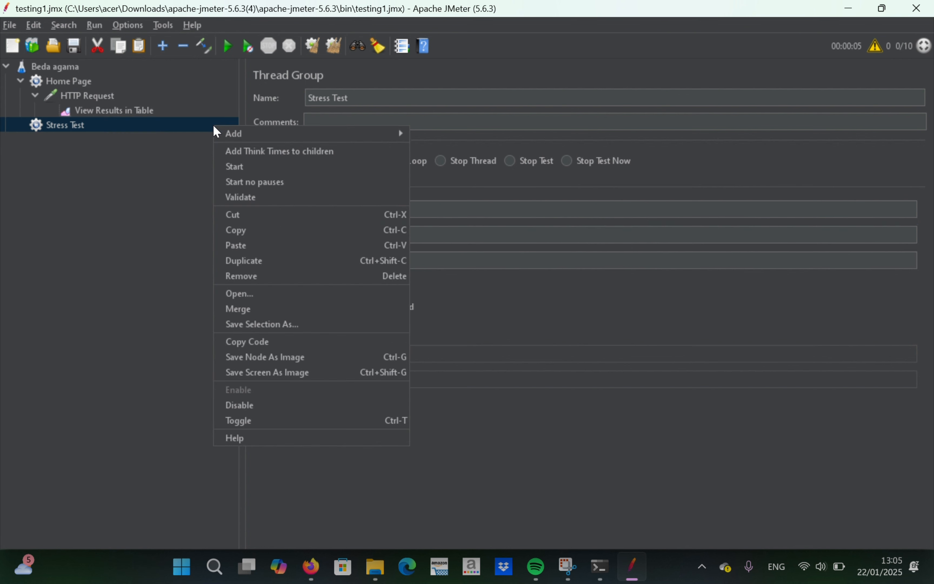
mouse_move(298, 138)
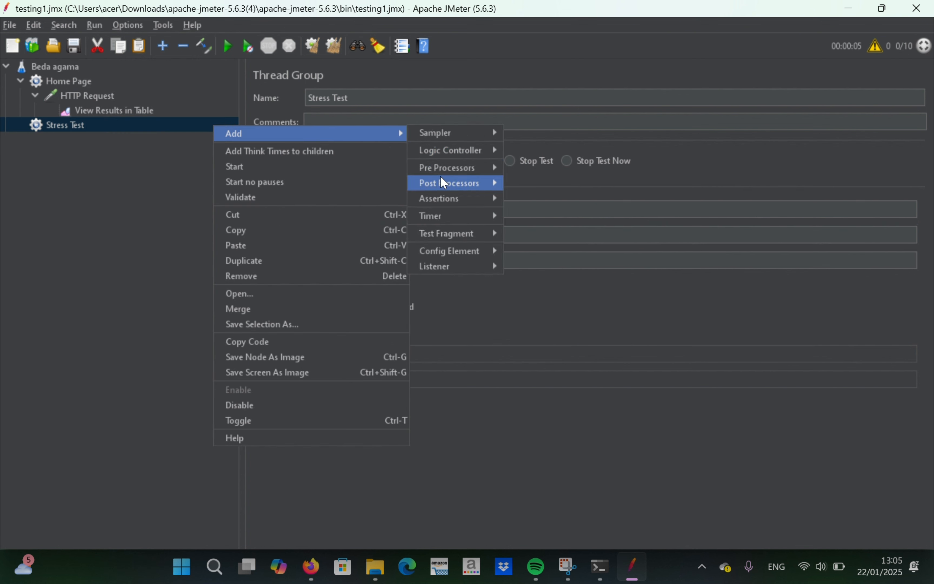
mouse_move(440, 131)
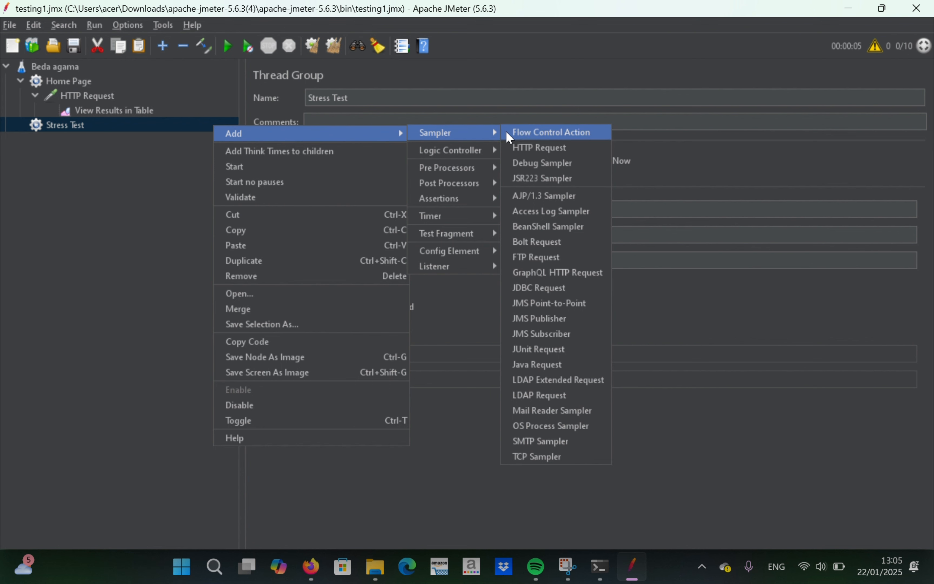
click(541, 149)
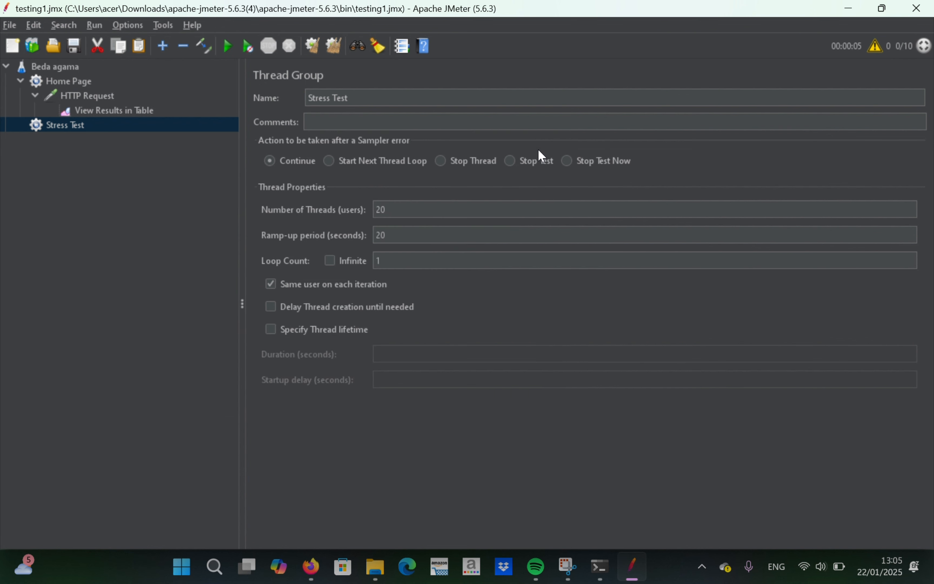
click(499, 190)
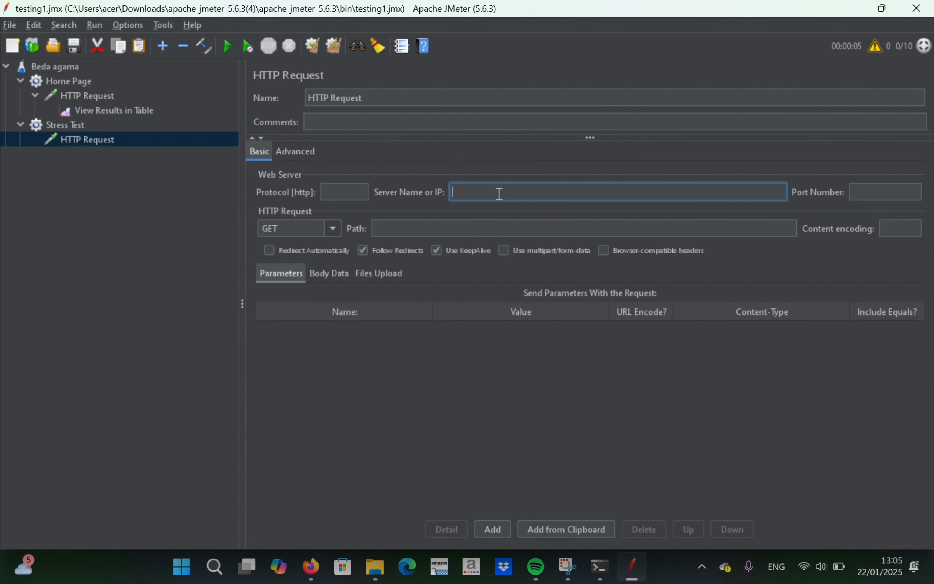
text(tiktok.com)
click(493, 234)
text(/)
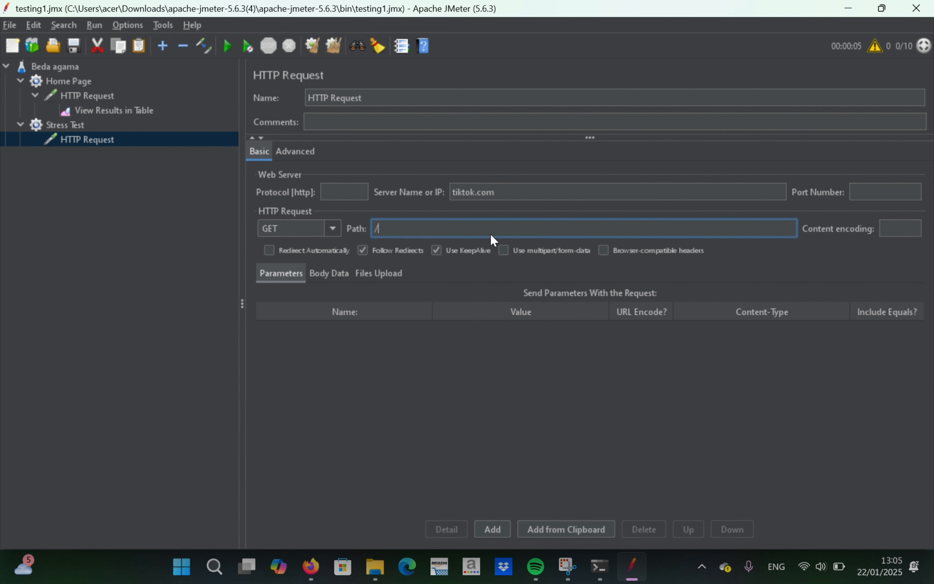
Add a View Results in Table listener to the Stress Test thread group's HTTP Request.
click(186, 134)
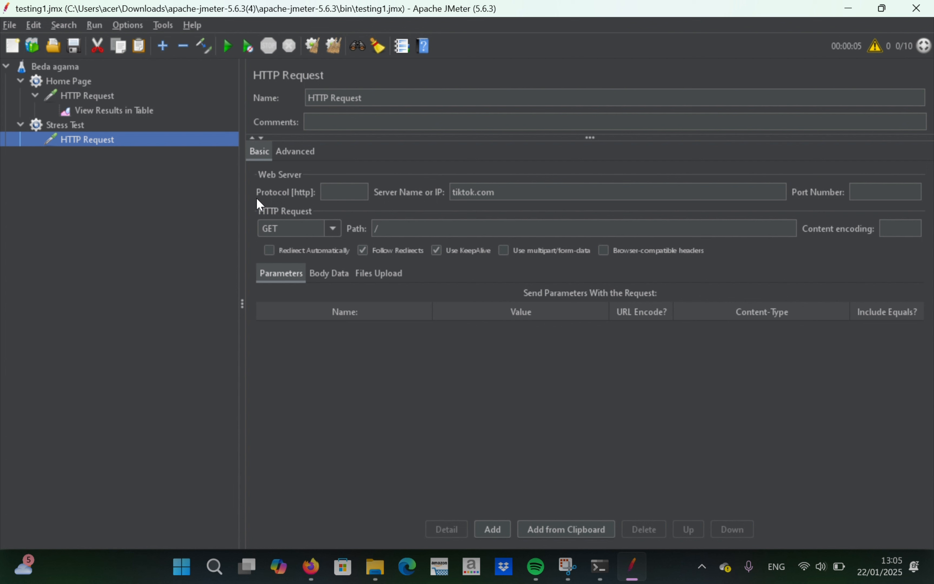
right_click(195, 137)
mouse_move(263, 144)
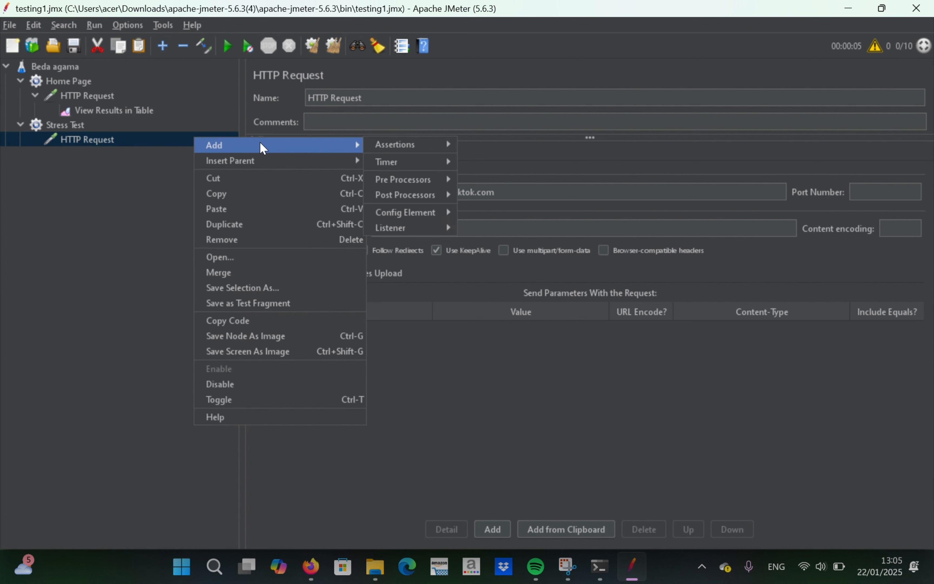
mouse_move(396, 144)
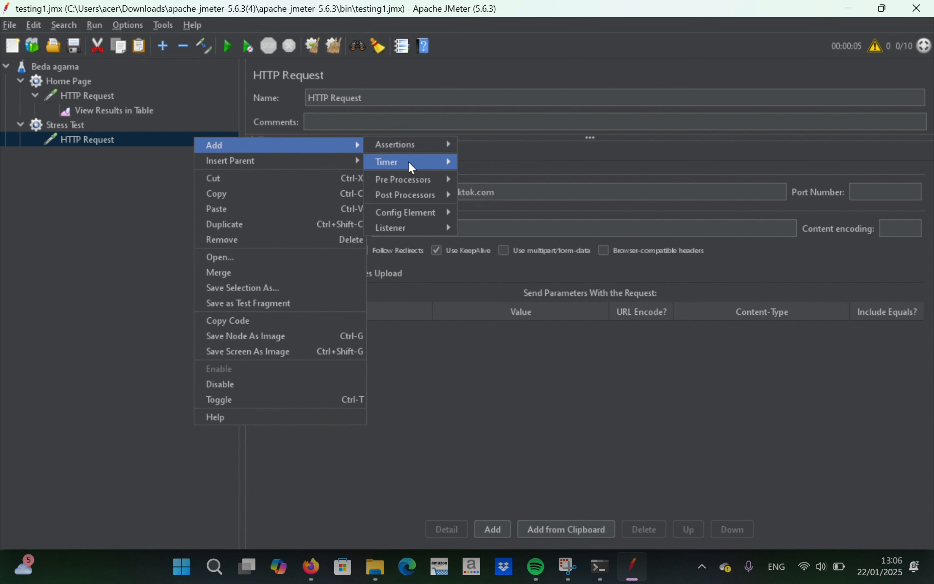
mouse_move(410, 231)
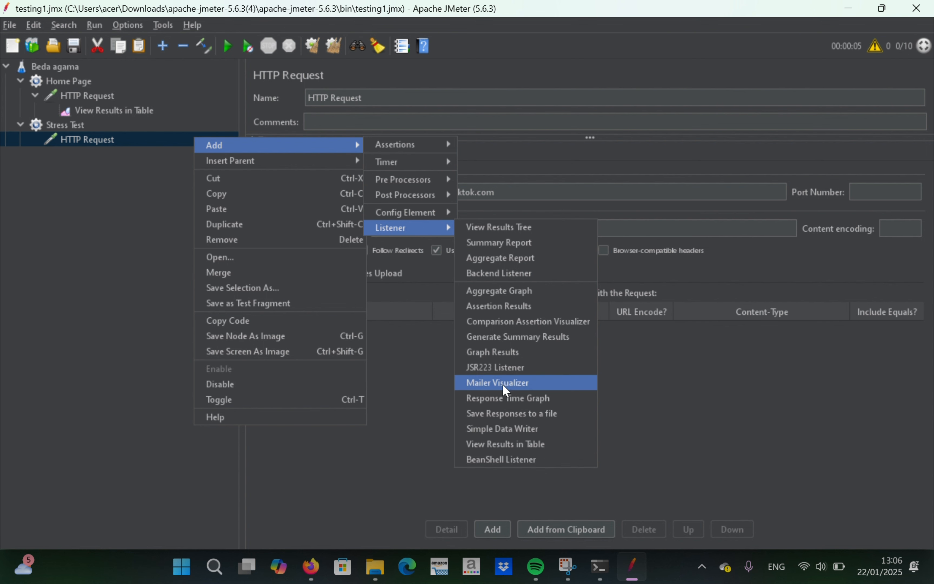
click(514, 444)
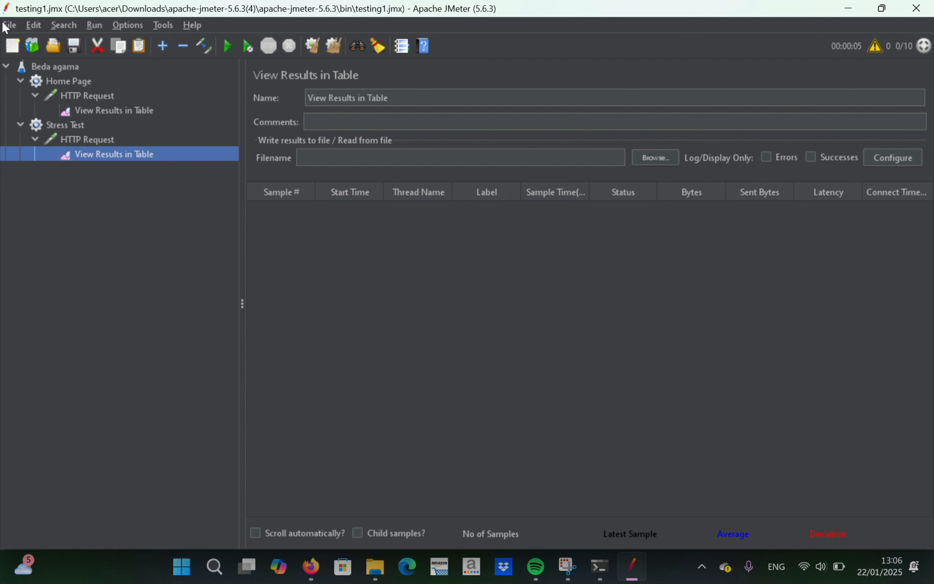
Save the test plan and run it with the Stress Test results table open.
click(10, 26)
mouse_move(34, 25)
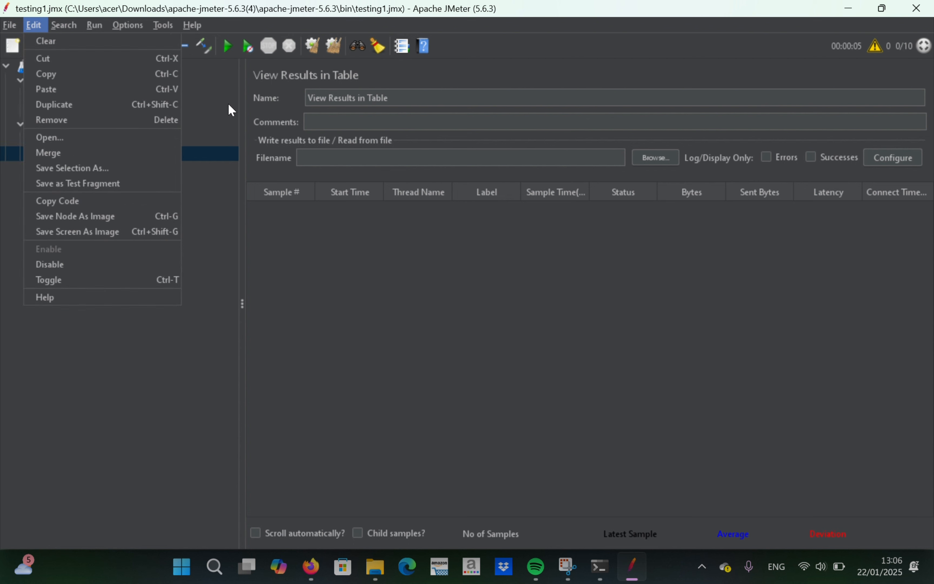
click(122, 349)
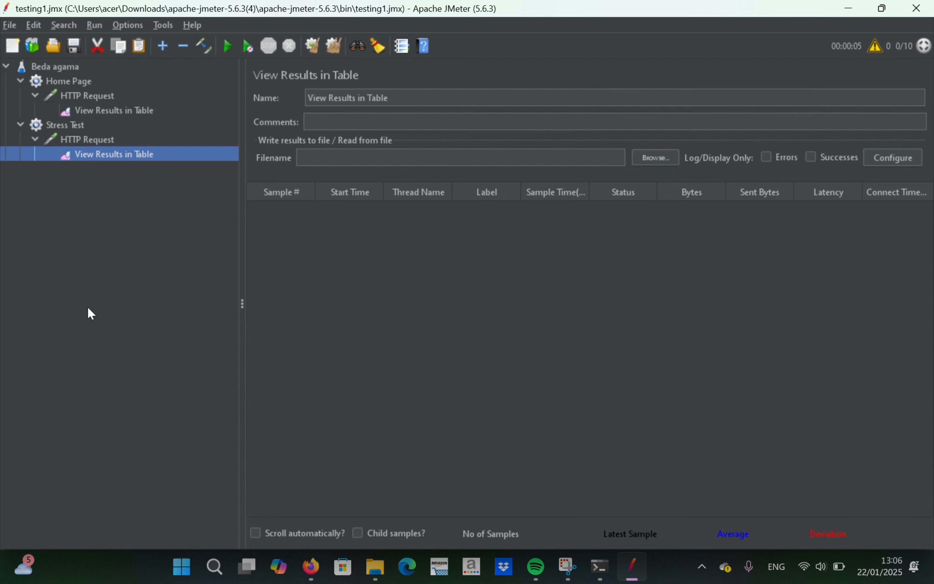
click(9, 26)
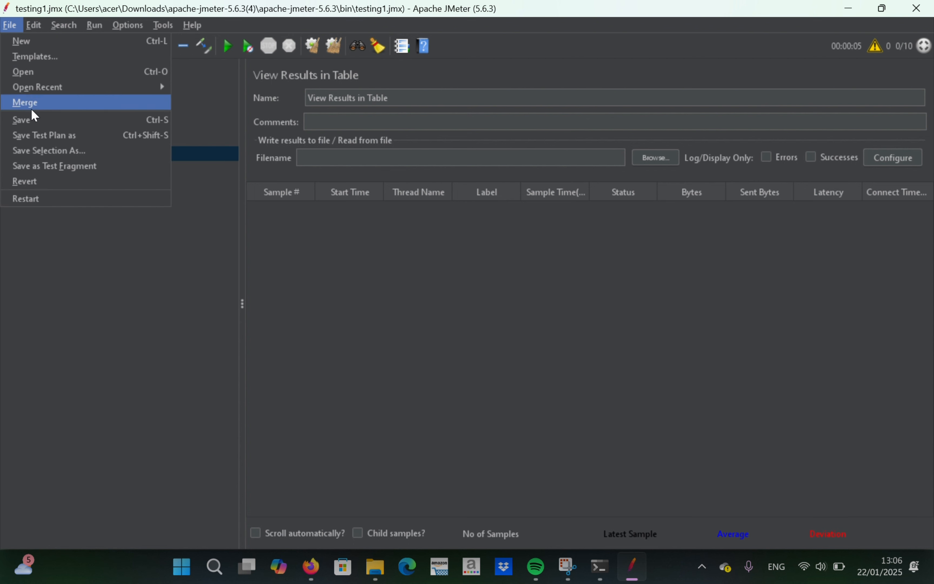
click(62, 121)
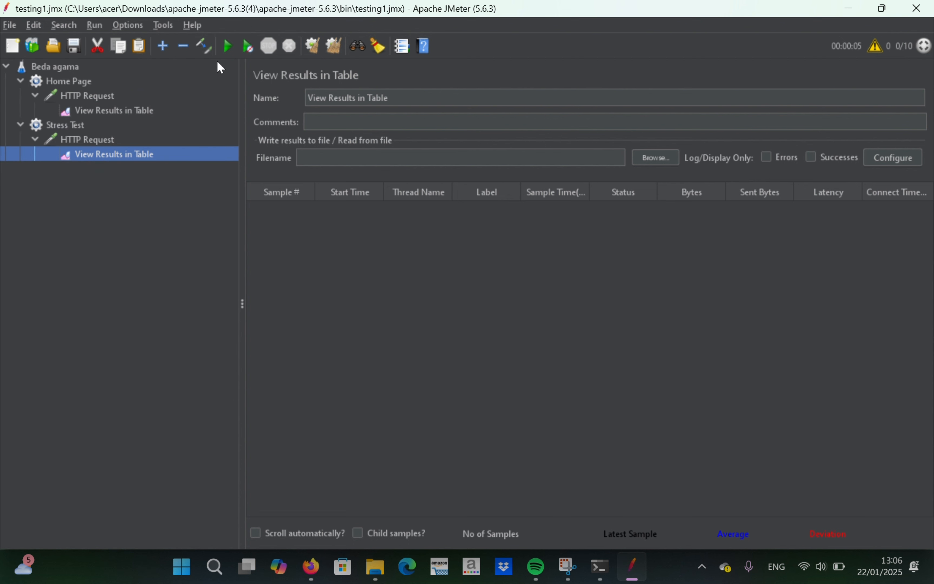
click(230, 47)
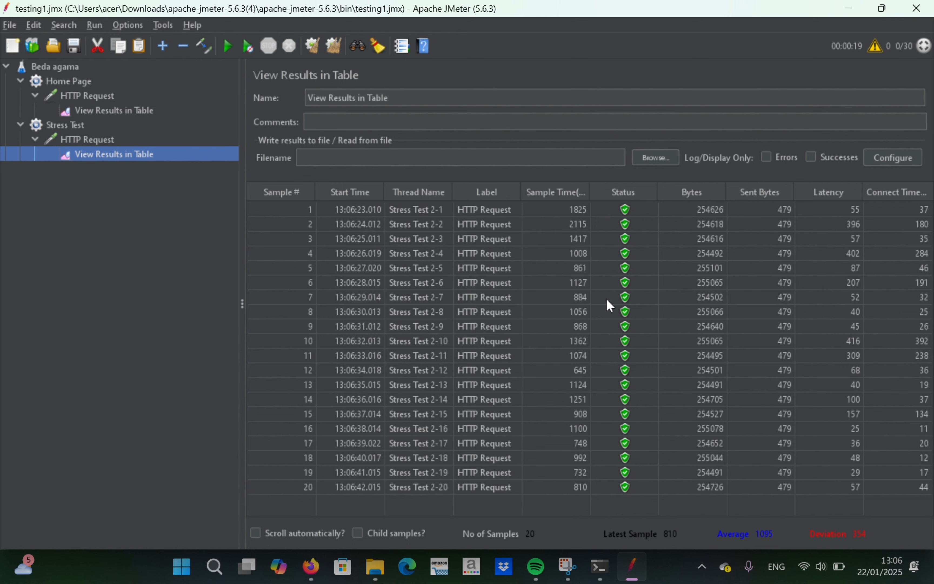
Add a Response Assertion to the Stress Test thread group.
click(81, 122)
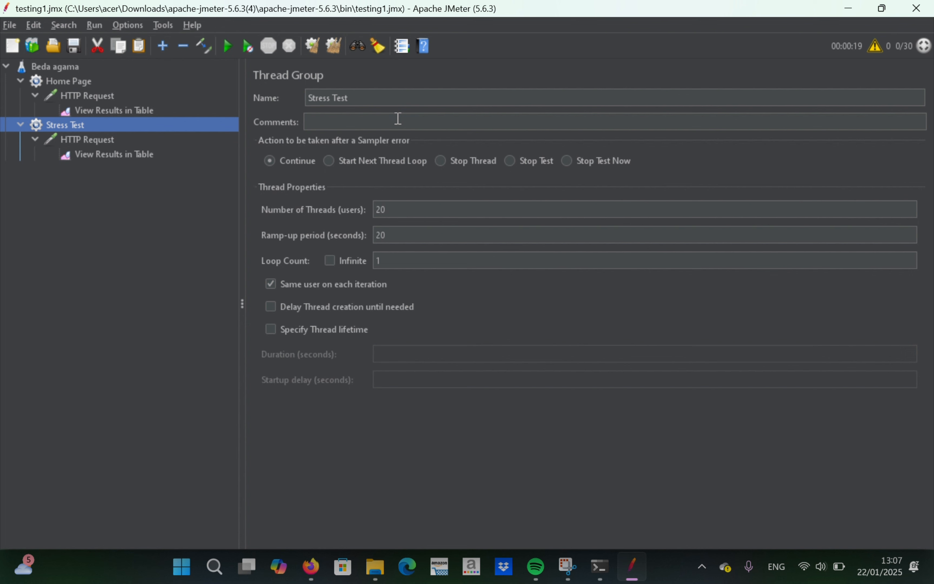
right_click(220, 131)
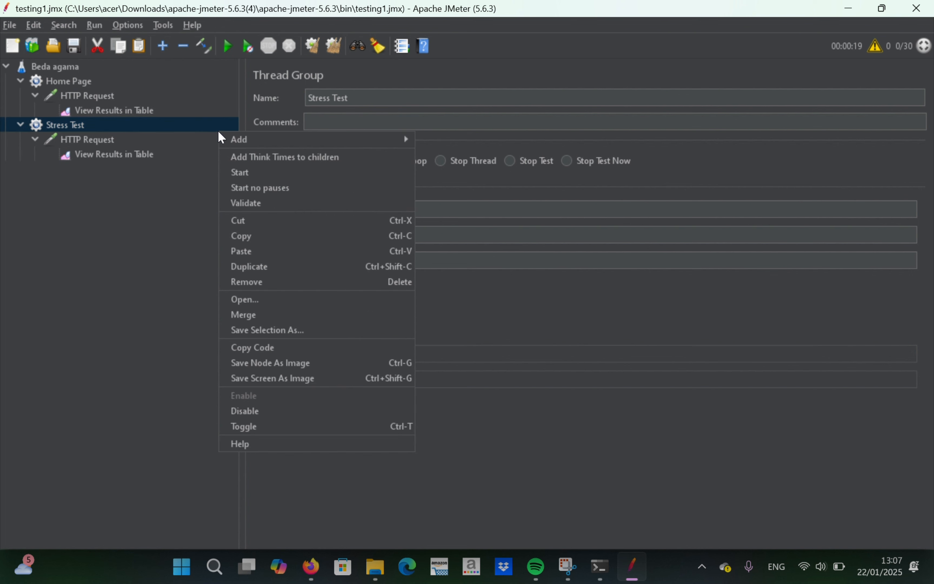
mouse_move(290, 141)
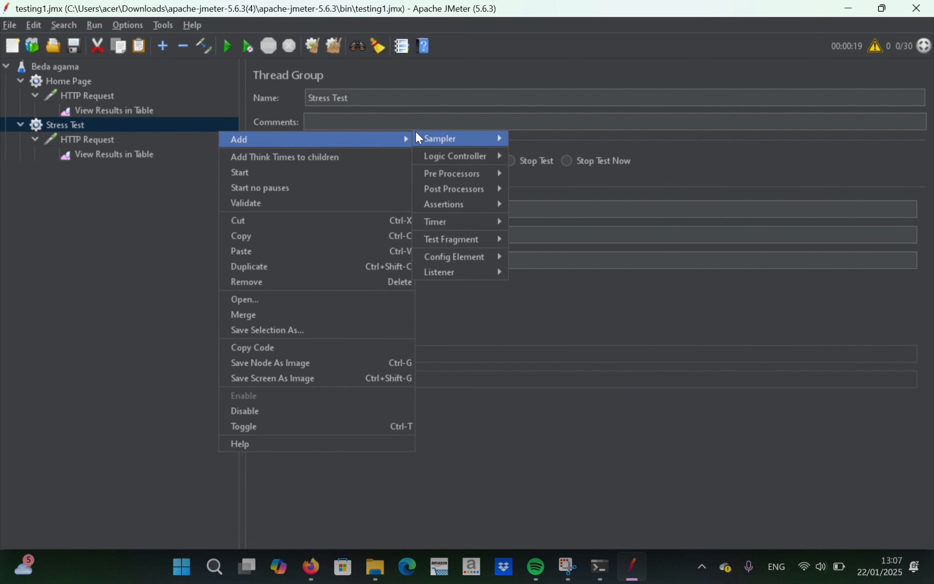
mouse_move(457, 212)
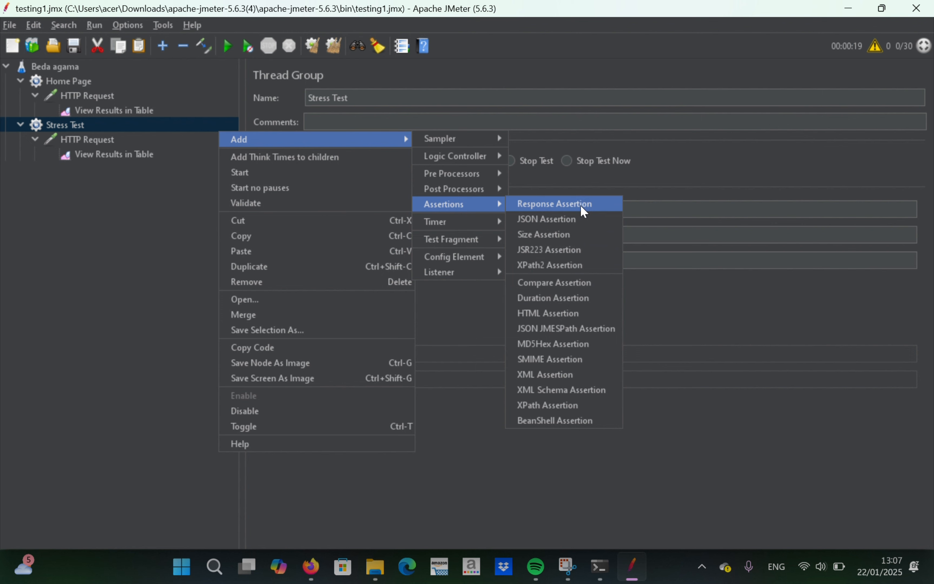
click(584, 212)
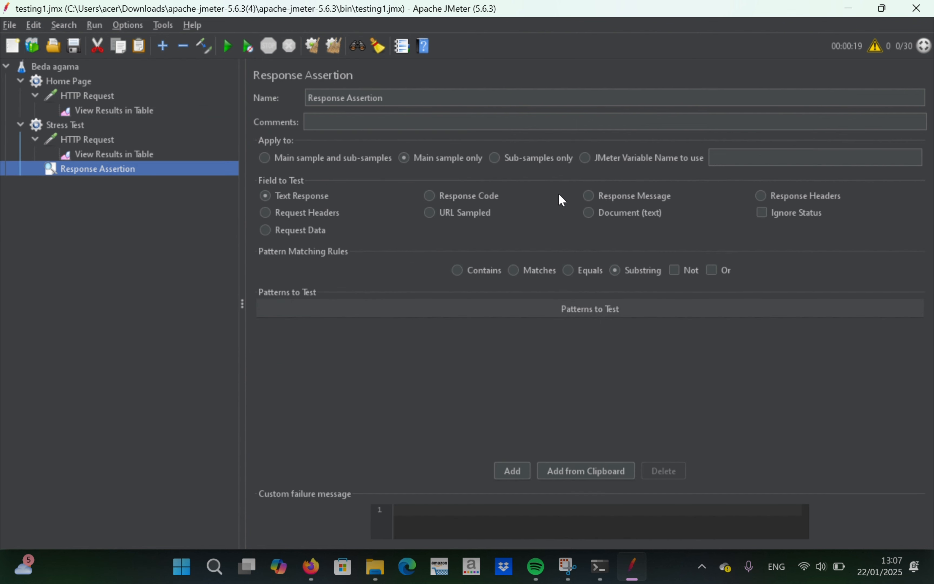
Configure the Response Assertion to test the Response Code with the Contains rule and the pattern 200.
click(475, 196)
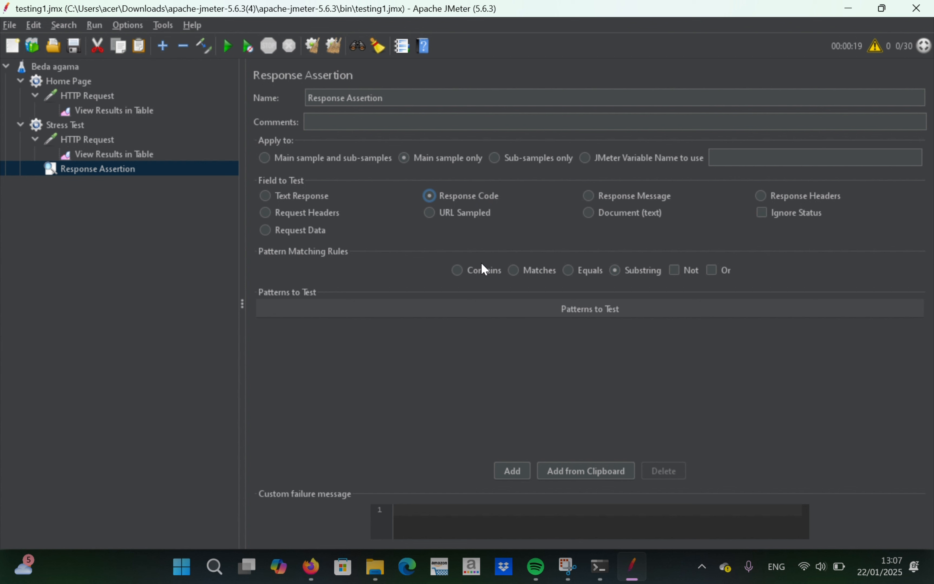
click(482, 270)
click(508, 466)
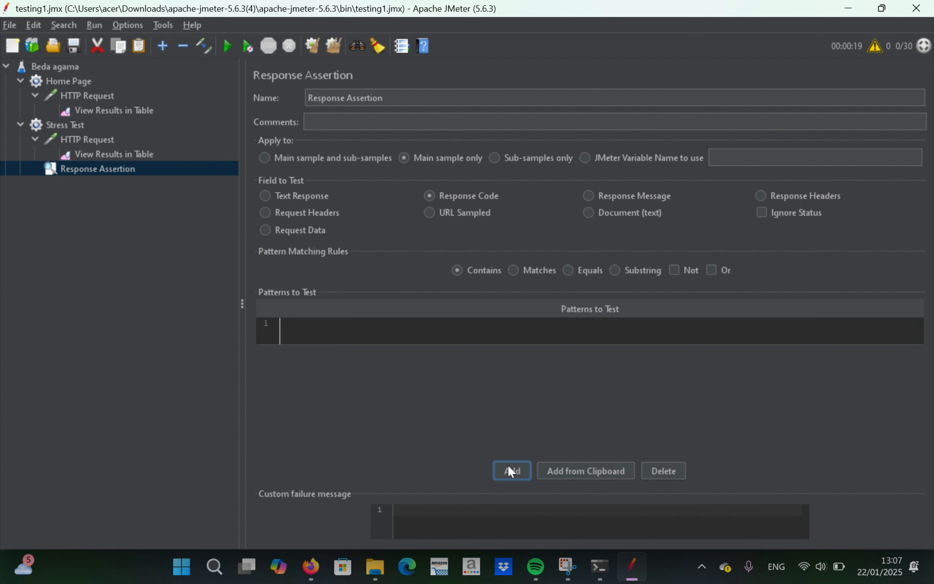
click(381, 333)
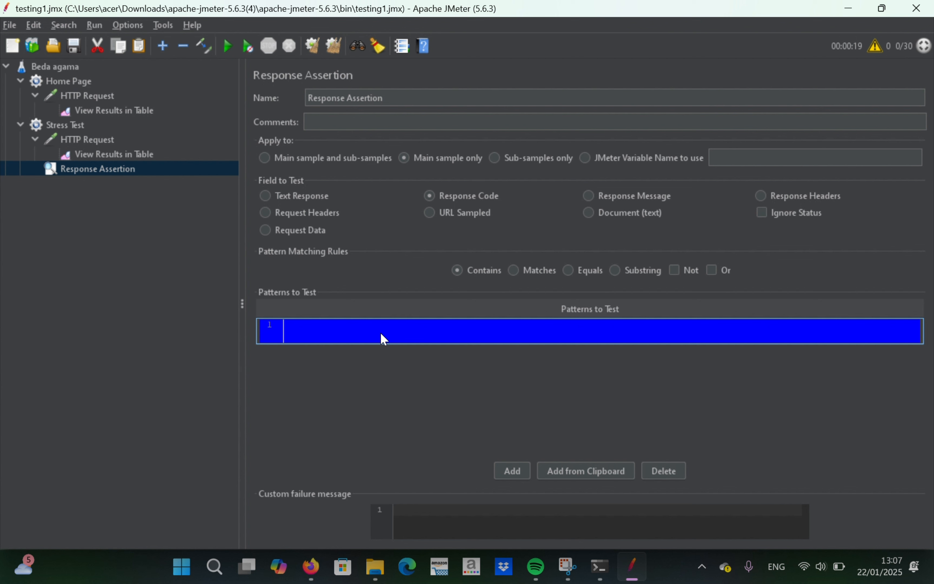
double_click(382, 333)
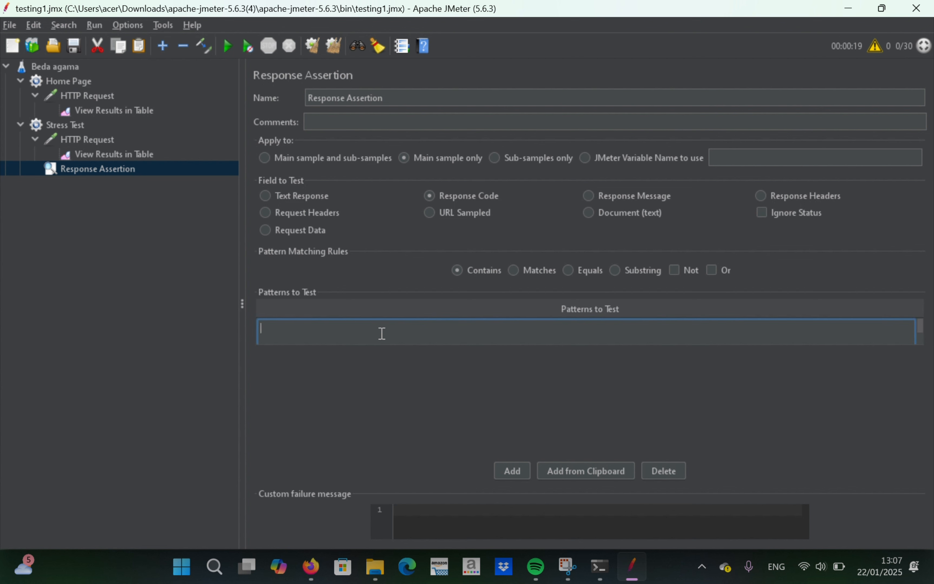
text(200)
Run the test plan with the 200 response code assertion and open the Stress Test results table.
click(232, 46)
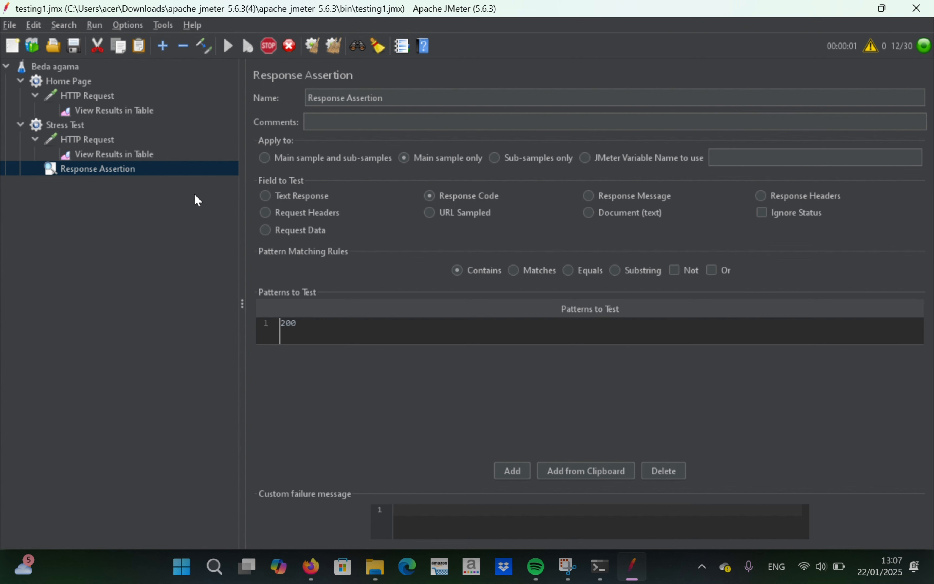
click(154, 155)
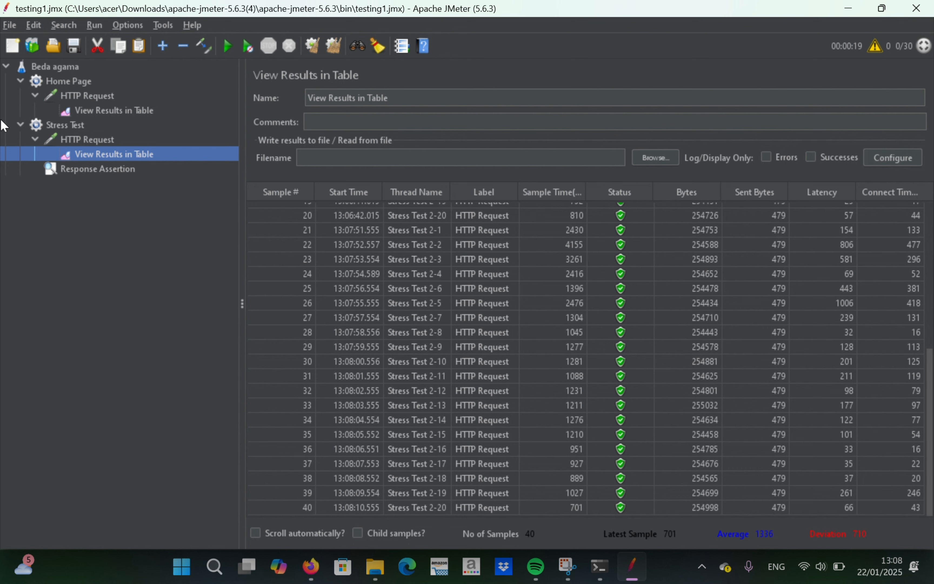
Set the Response Assertion's pattern to test to 205.
click(74, 178)
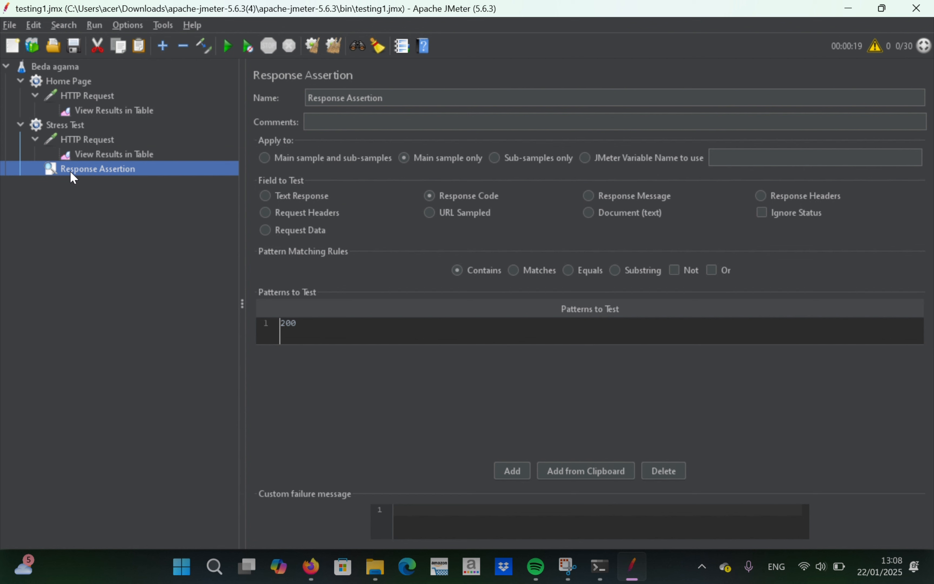
click(323, 332)
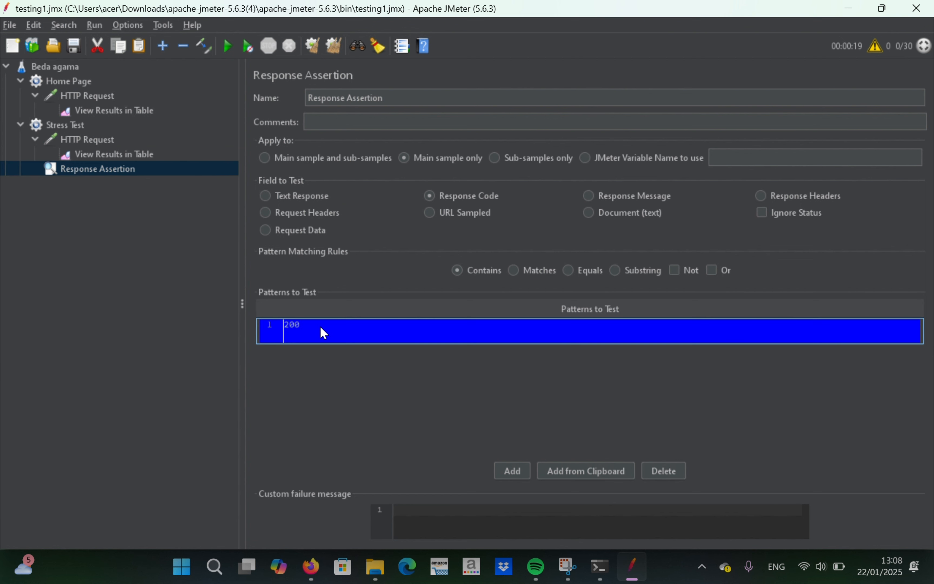
double_click(321, 327)
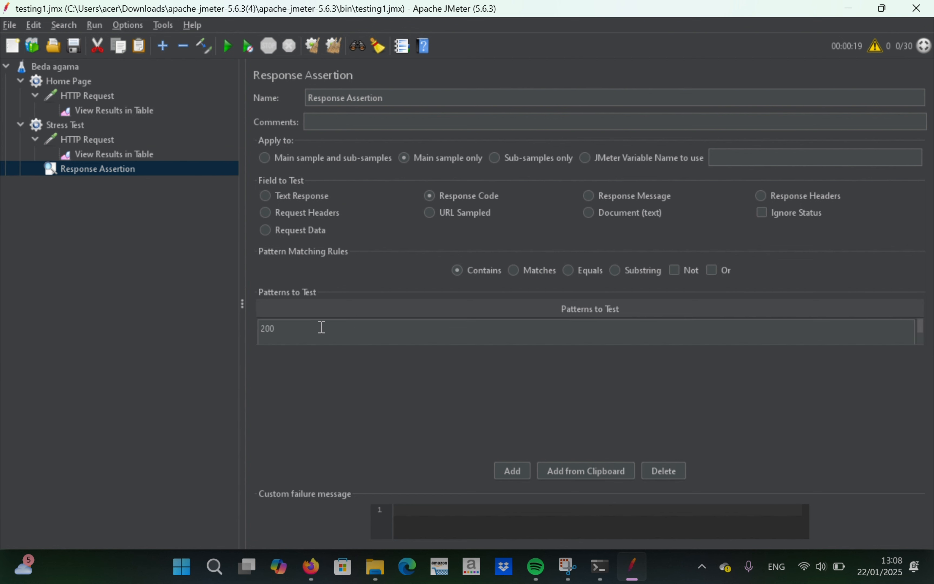
key(BackSpace)
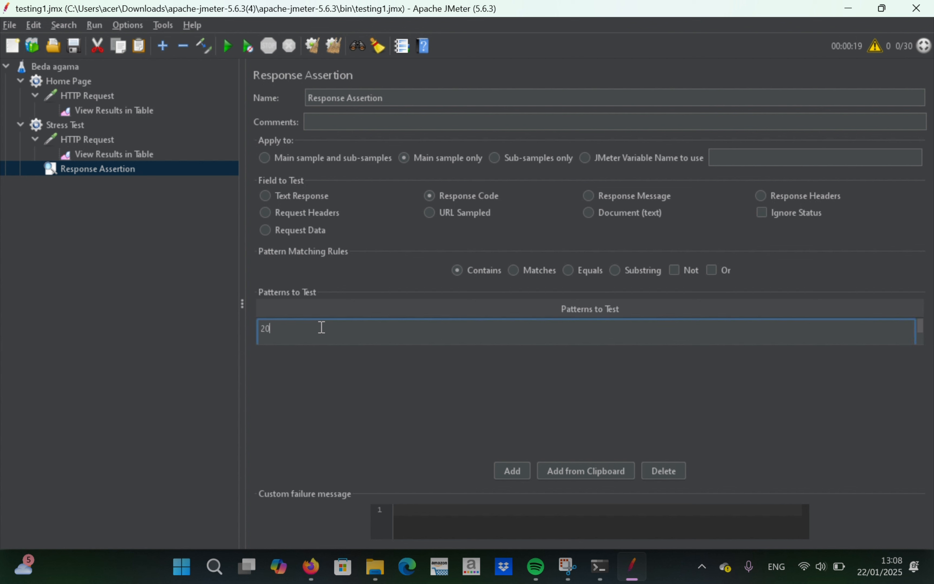
text(5)
key(Return)
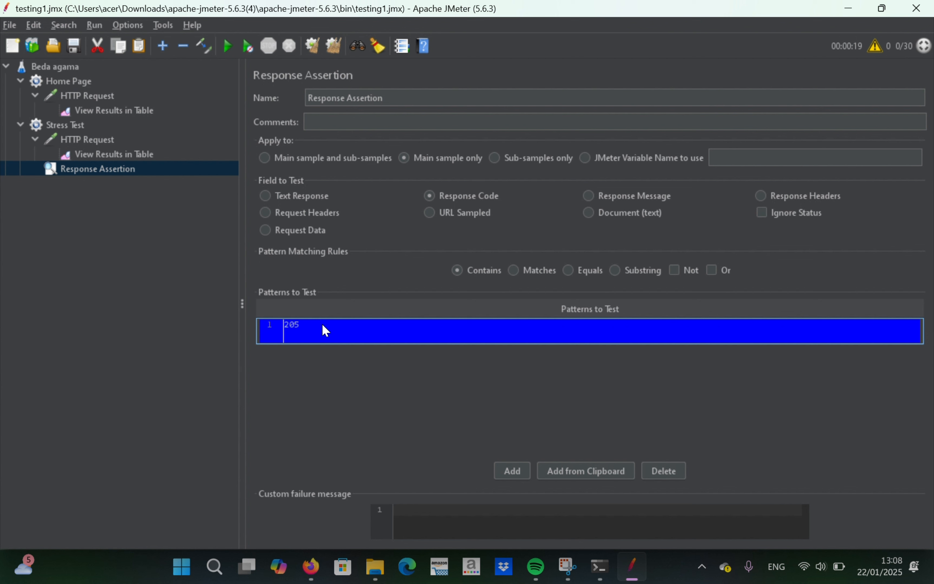
Run the test plan with the 205 assertion and examine the status of the new samples in the Stress Test results table.
click(227, 46)
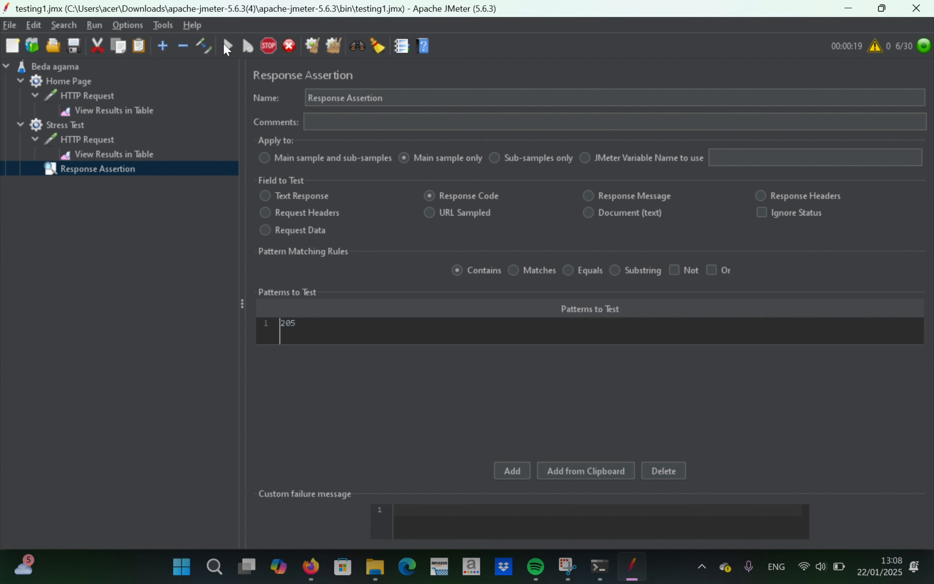
click(187, 154)
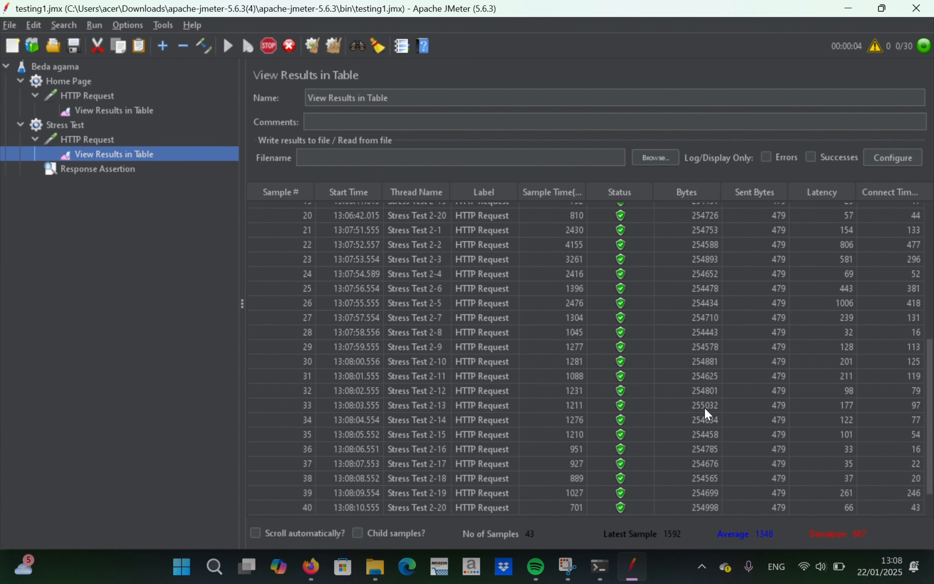
scroll(704, 409, up, 1)
scroll(704, 409, down, 3)
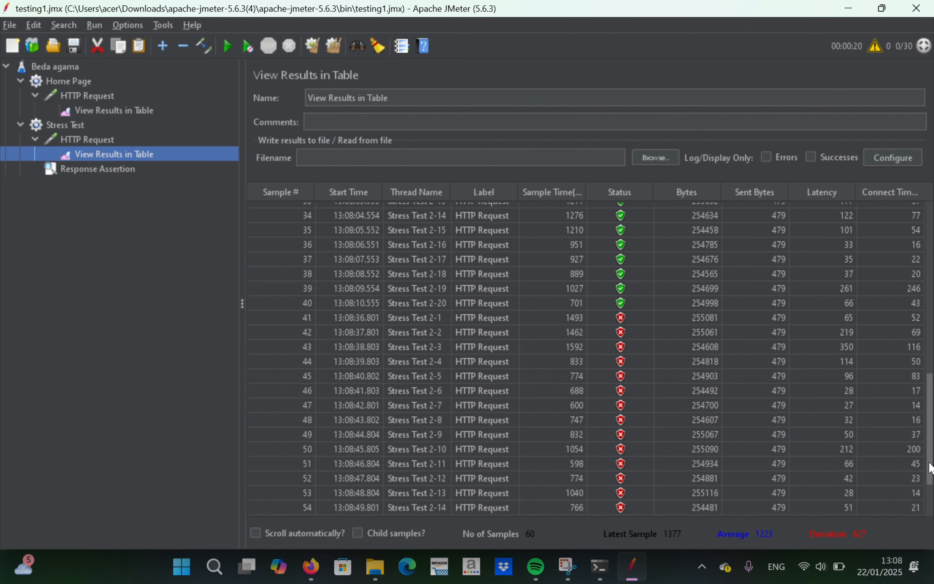
drag(930, 468, 930, 502)
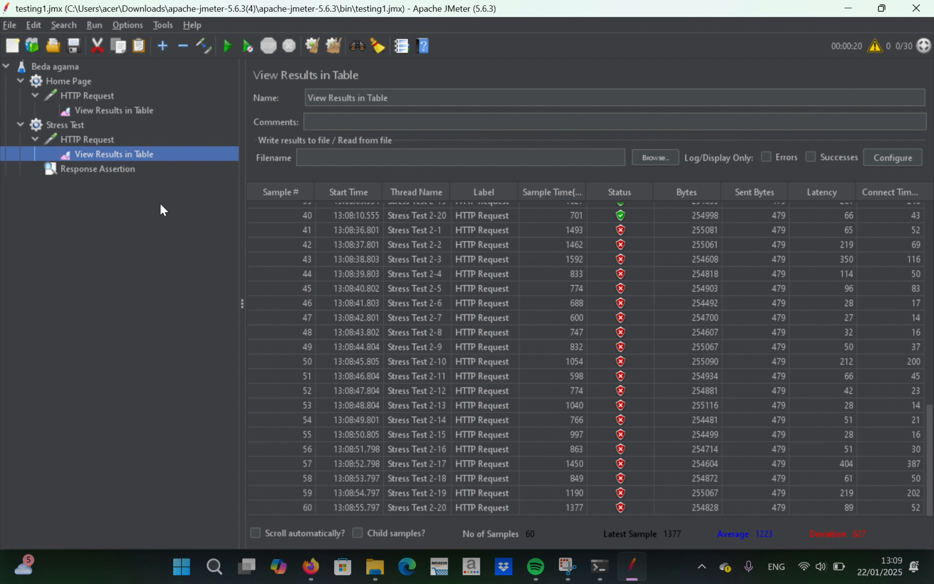
Set the Response Assertion's pattern to test back to 200.
click(159, 173)
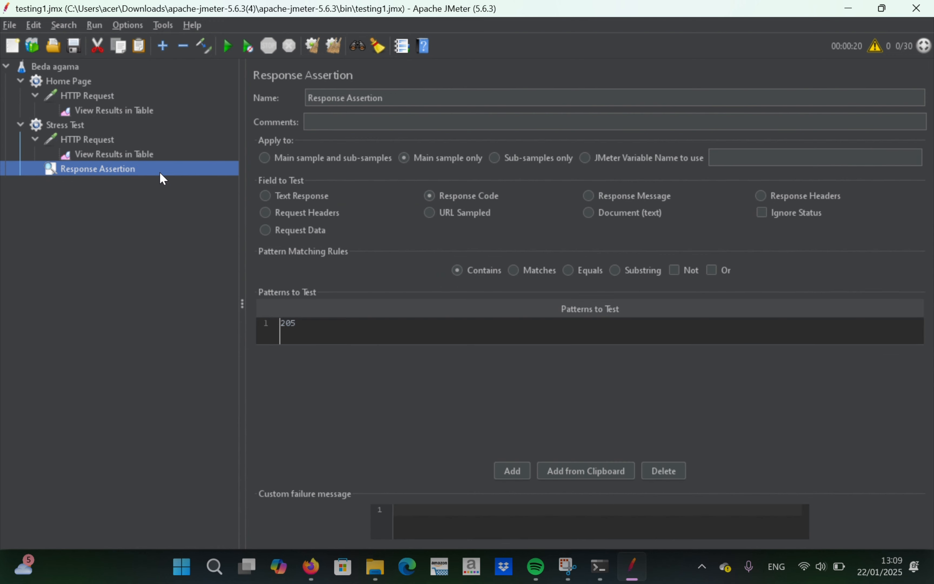
click(327, 333)
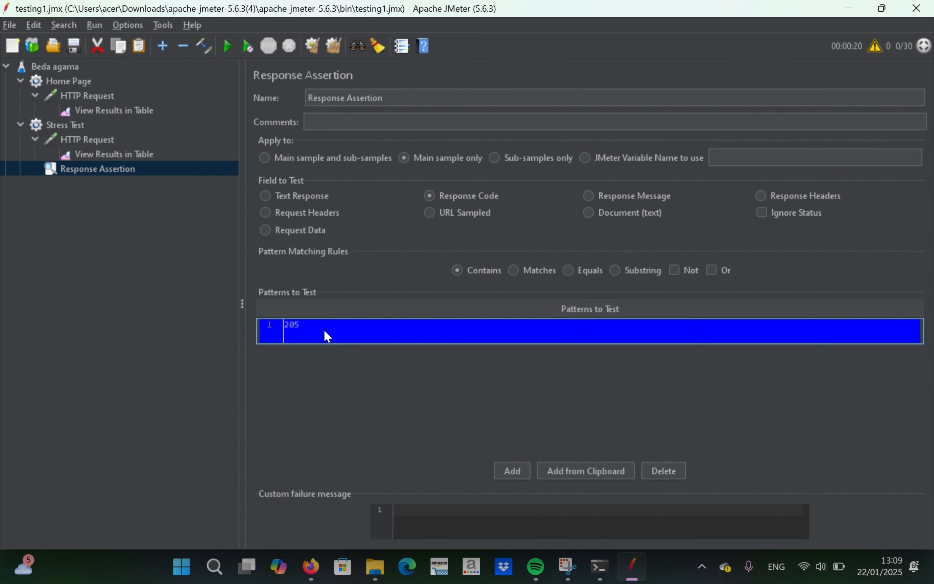
double_click(324, 330)
key(BackSpace)
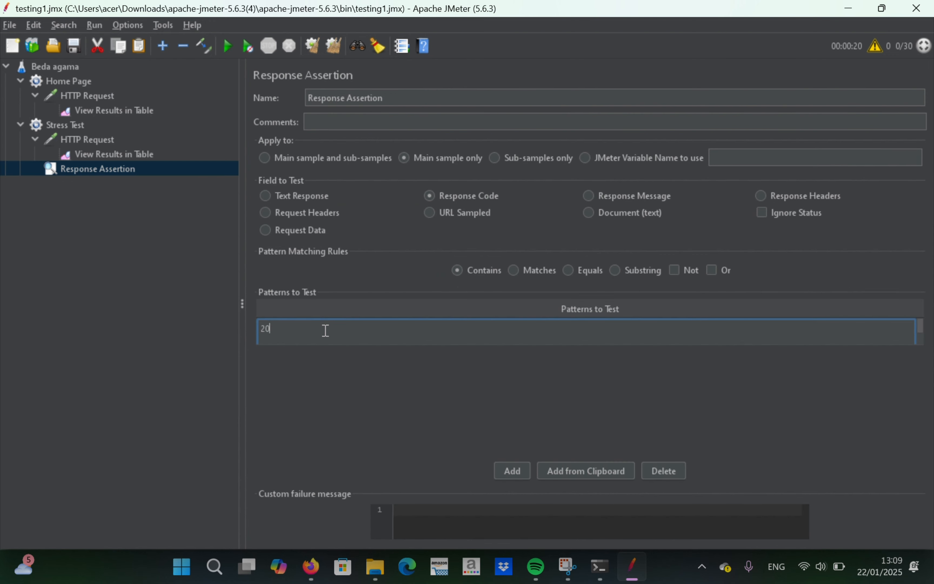
text(0)
Add a second HTTP Request sampler to the Stress Test thread group.
click(99, 127)
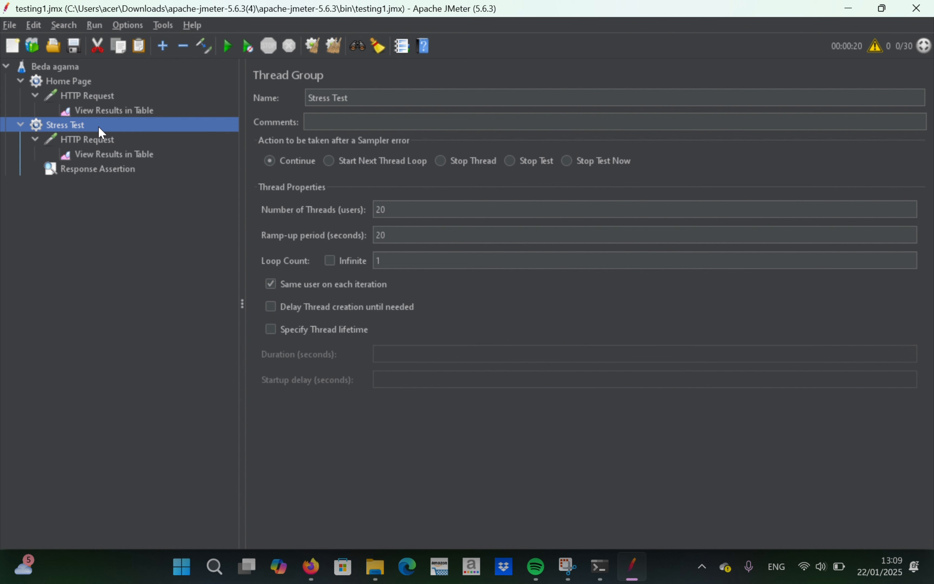
right_click(98, 127)
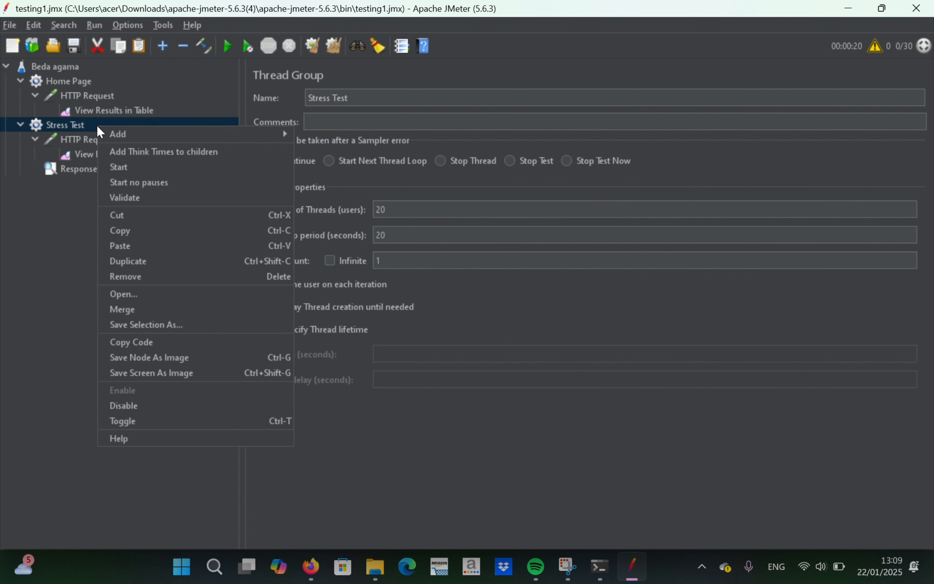
mouse_move(270, 134)
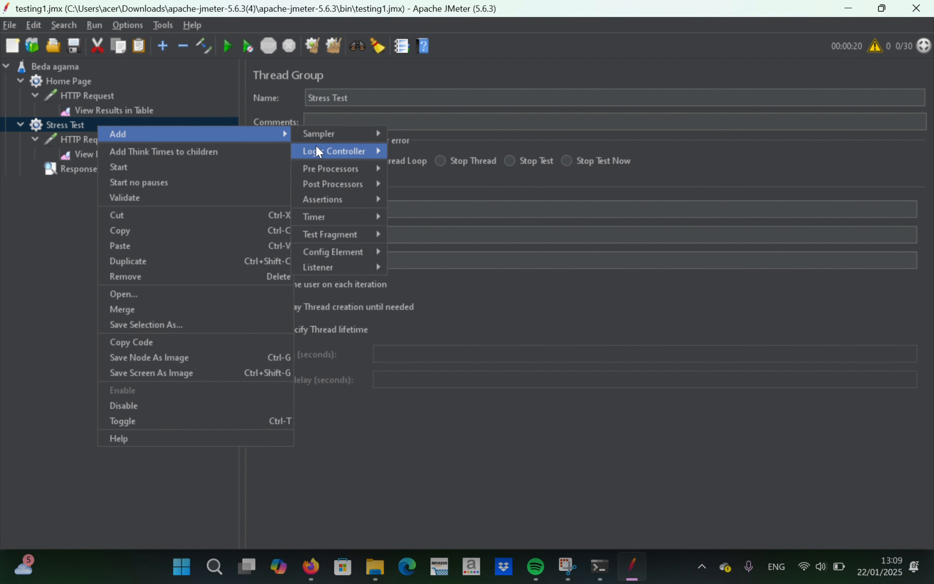
mouse_move(327, 142)
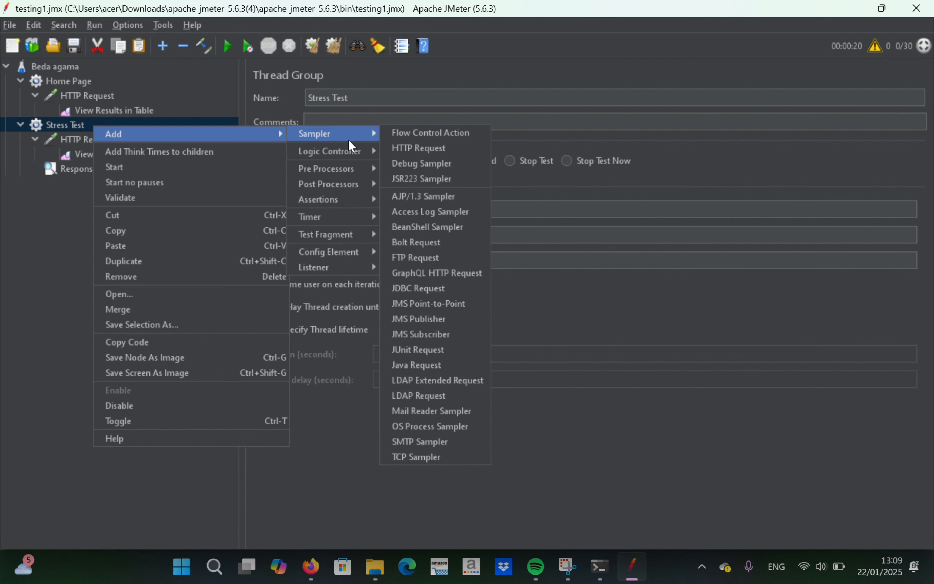
click(410, 148)
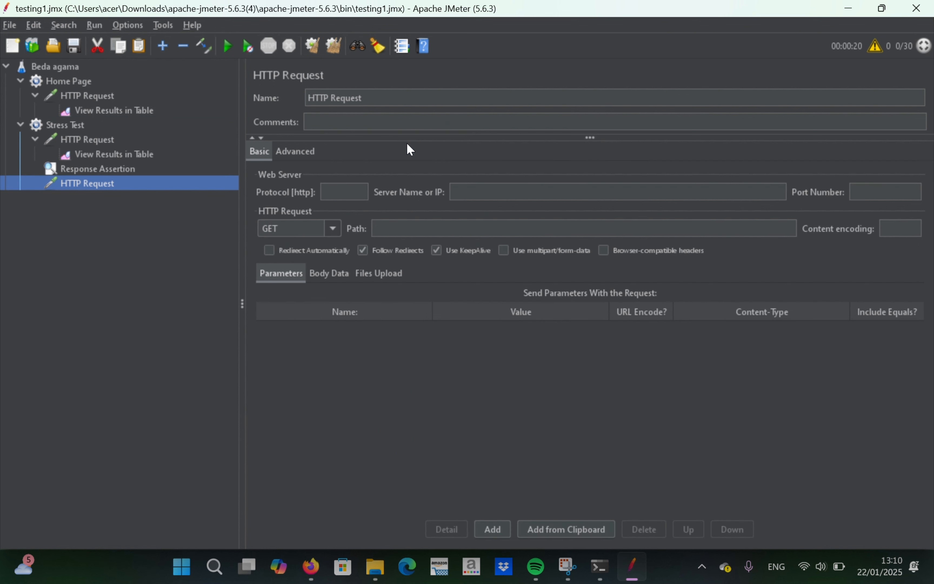
Rename the new HTTP Request under Stress Test as home page.
click(377, 98)
key(BackSpace)
key(BackSpace)
key(BackSpace)
key(BackSpace)
key(BackSpace)
key(BackSpace)
key(BackSpace)
key(BackSpace)
key(BackSpace)
key(BackSpace)
key(BackSpace)
key(BackSpace)
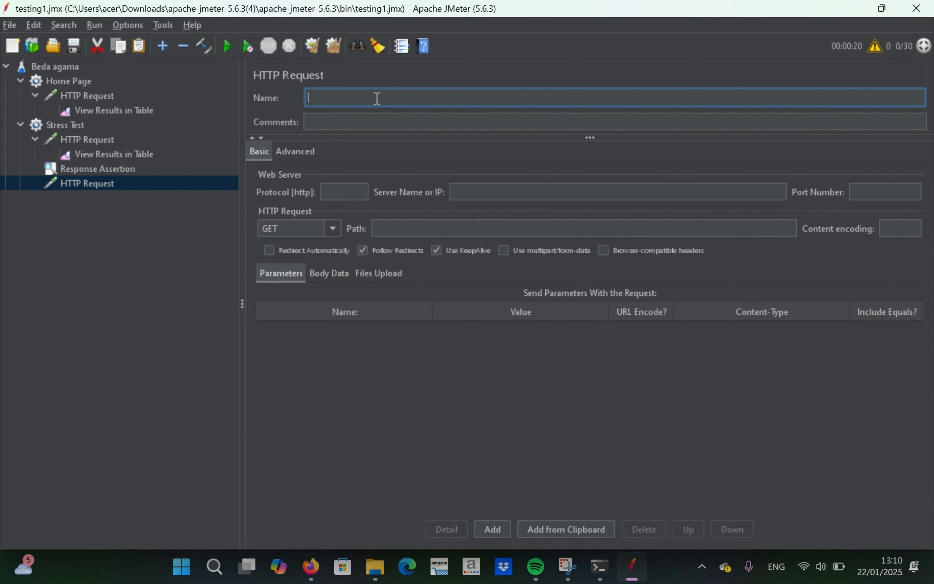
text(home page)
Set both the server name and the path of the home page request to tiktok.com.
click(521, 193)
text(tiktok.com)
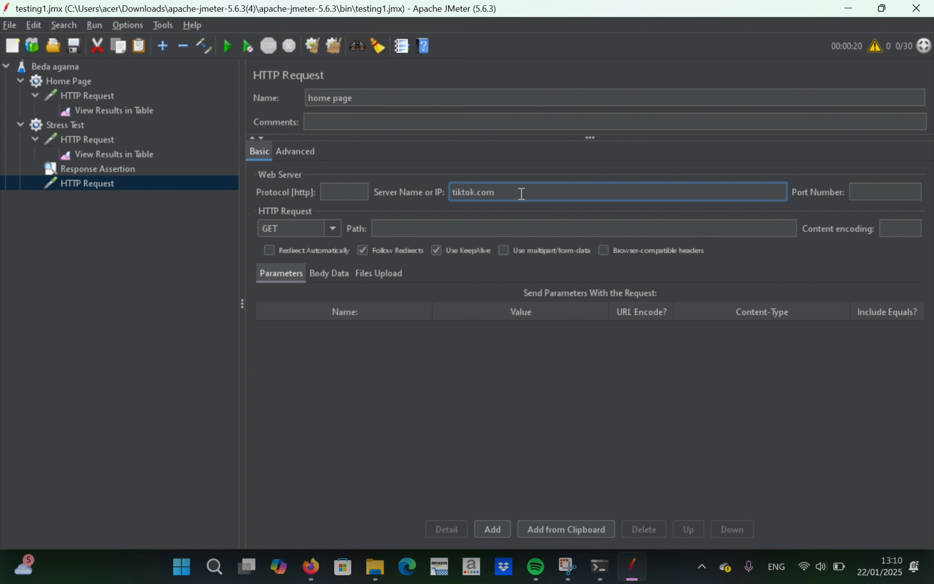
click(445, 228)
text(tiktok)
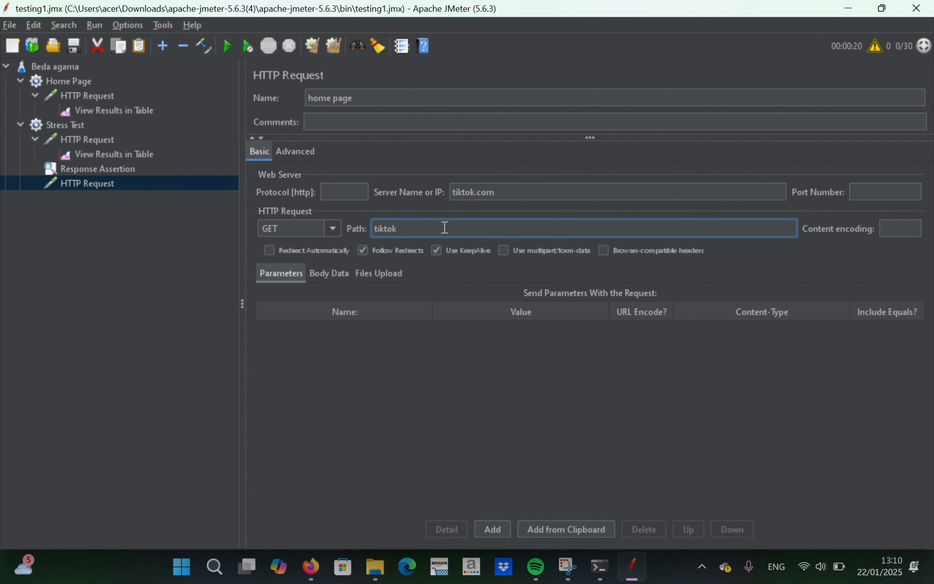
text(.com)
Add a View Results Tree listener to the home page request.
click(147, 188)
right_click(148, 195)
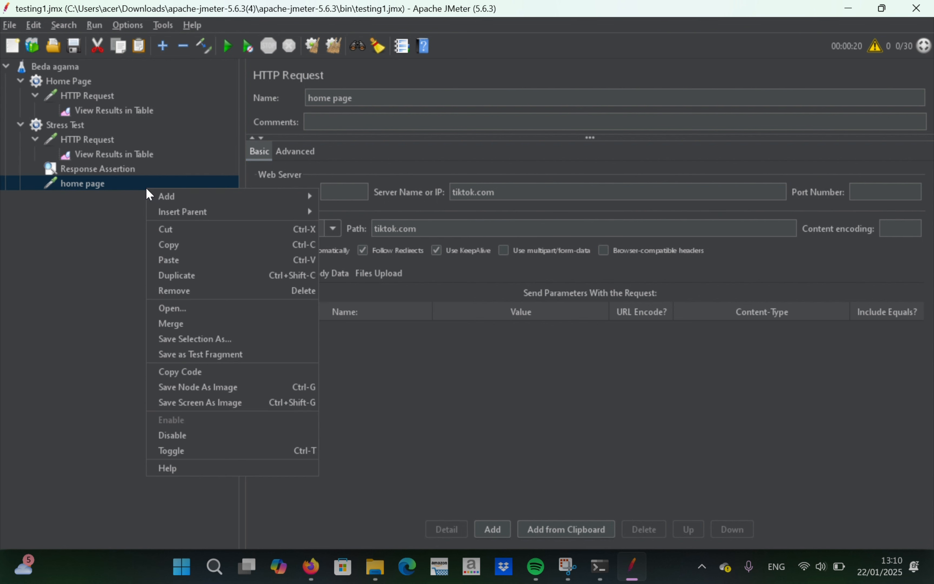
mouse_move(199, 201)
mouse_move(366, 198)
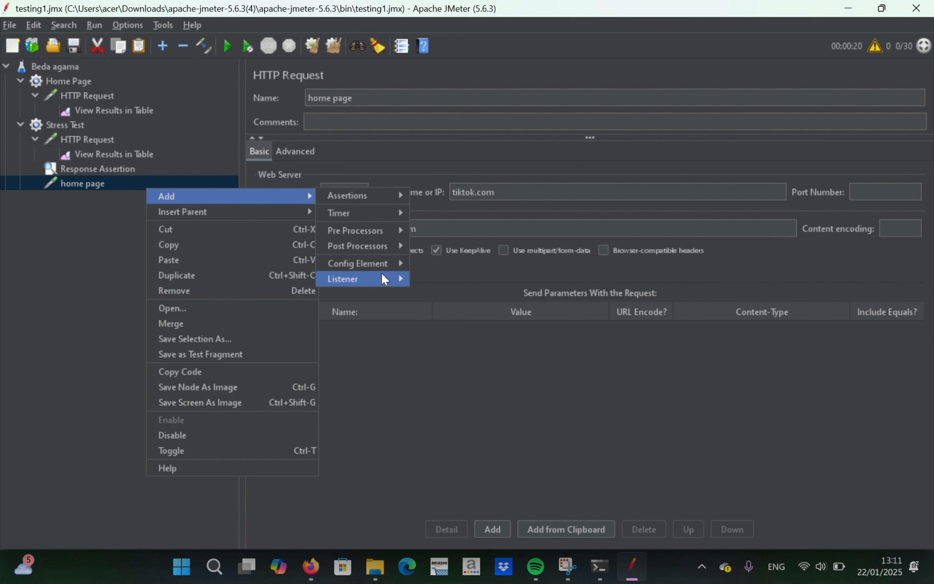
mouse_move(382, 277)
click(449, 279)
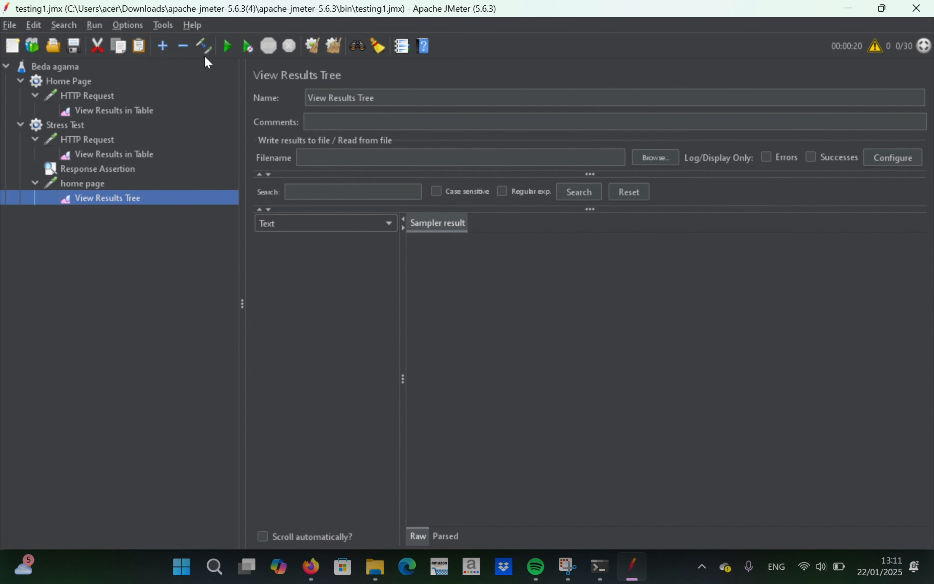
Run the test plan and examine the sampler results of several home page samples in the View Results Tree.
click(222, 50)
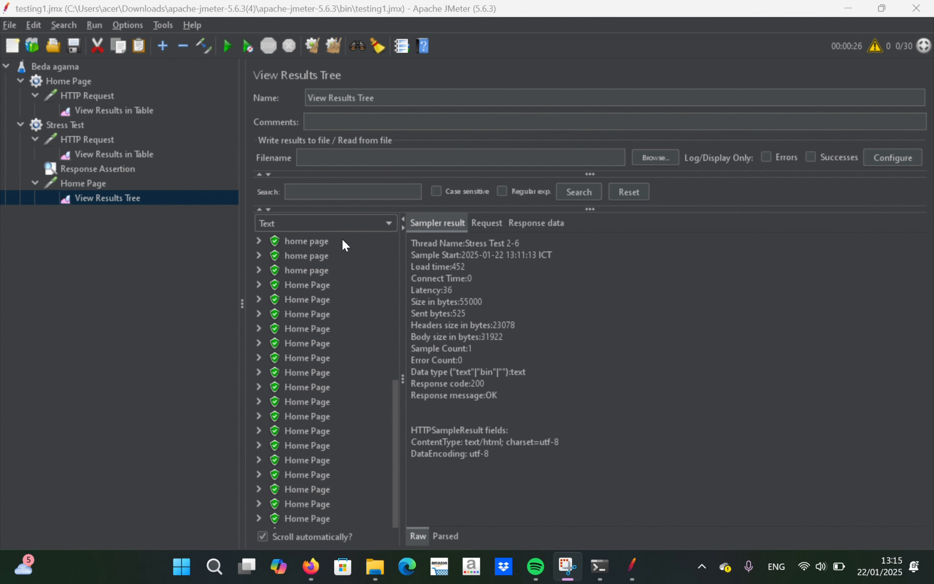
scroll(344, 244, up, 3)
click(345, 242)
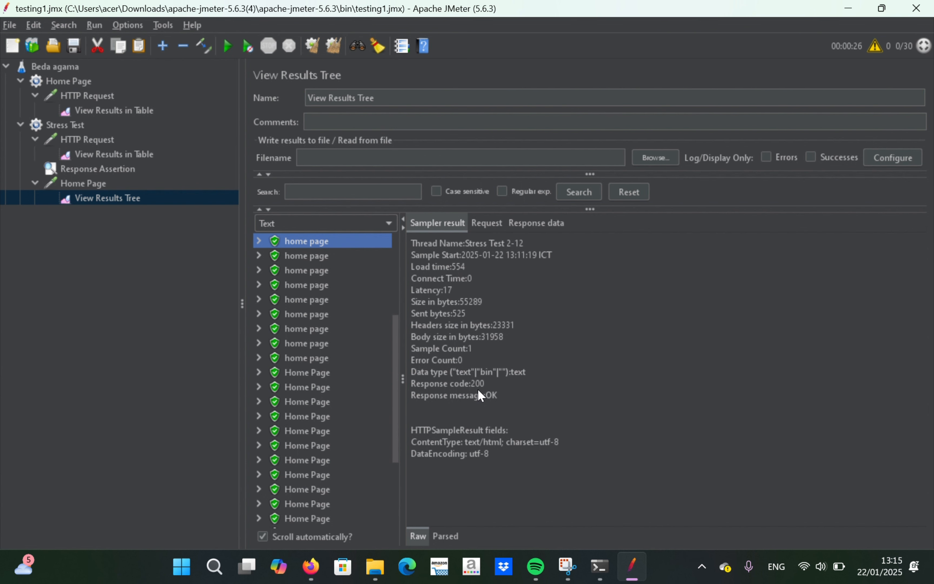
drag(480, 395, 345, 264)
click(338, 264)
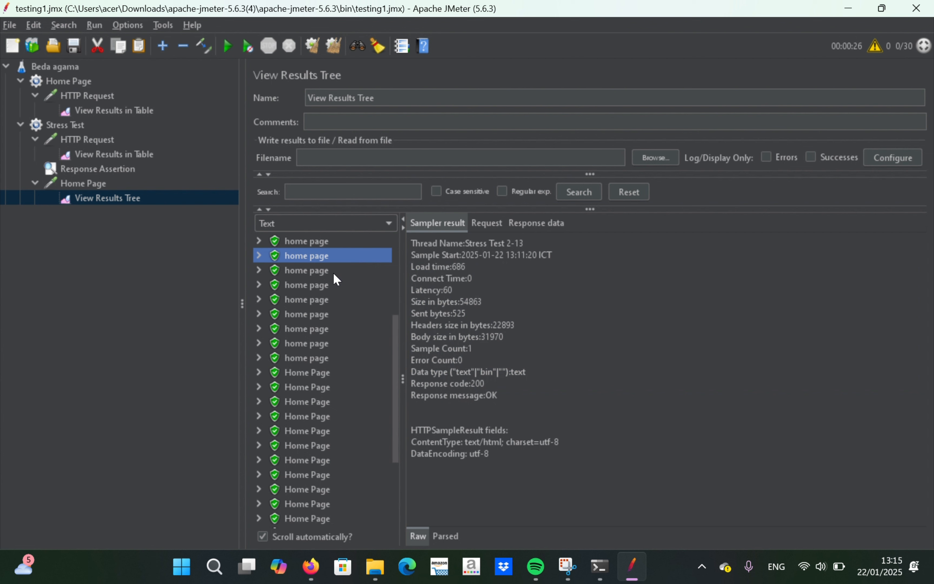
click(333, 273)
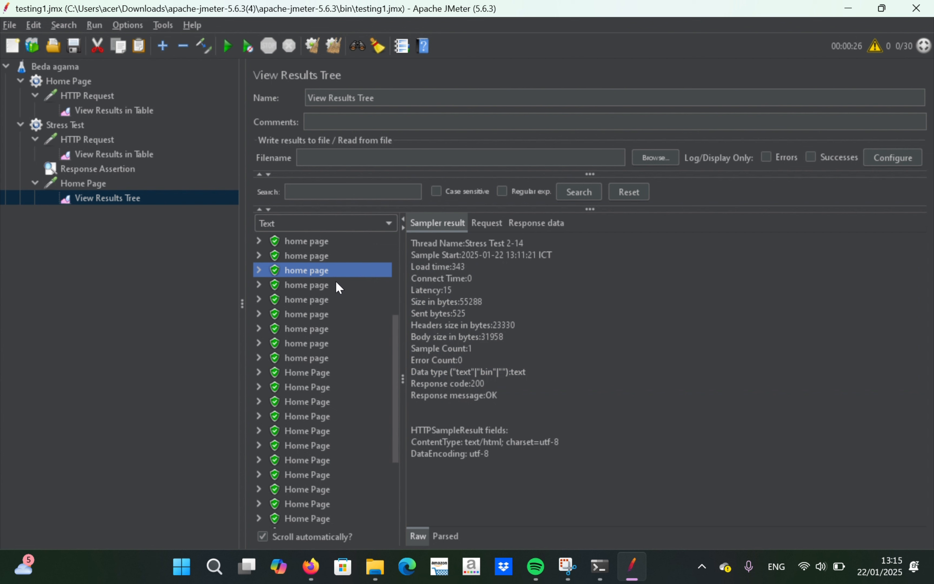